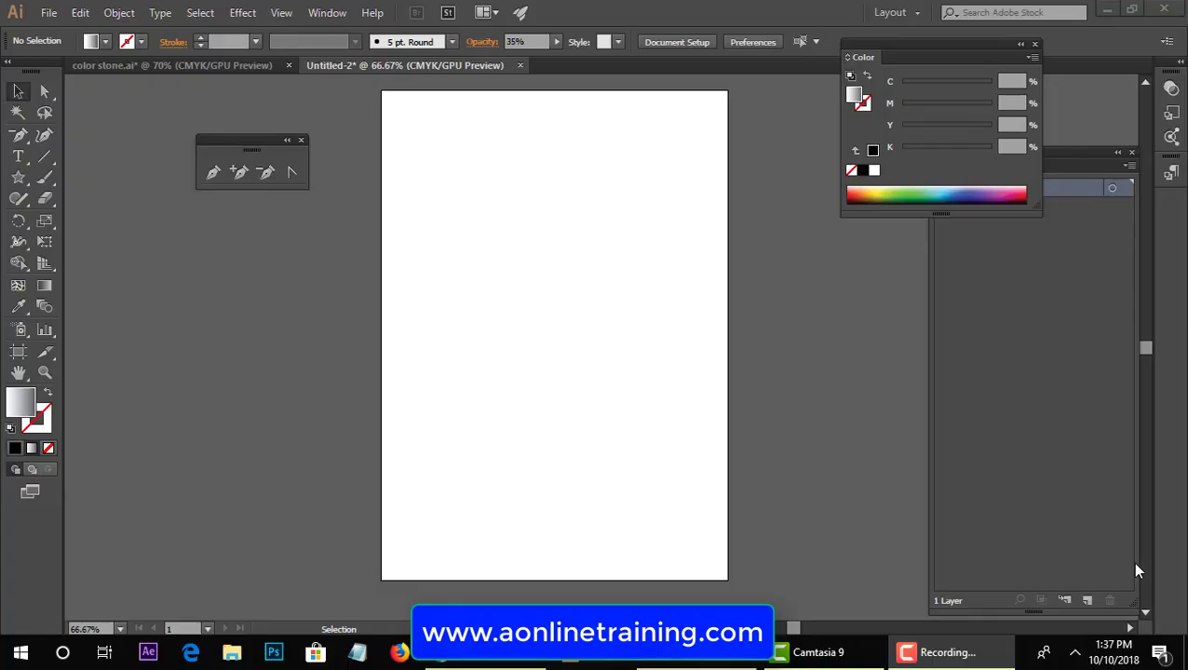
Step: Create a new A4 document named '2d diamond'
left_click(51, 12)
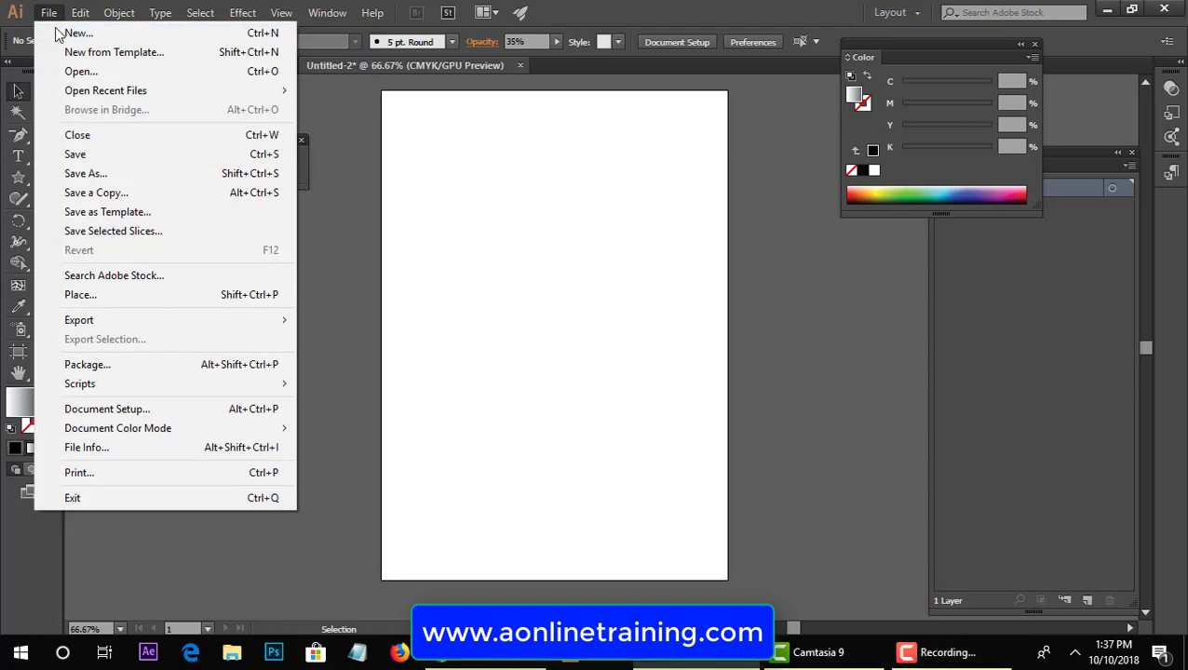
left_click(78, 34)
type("d")
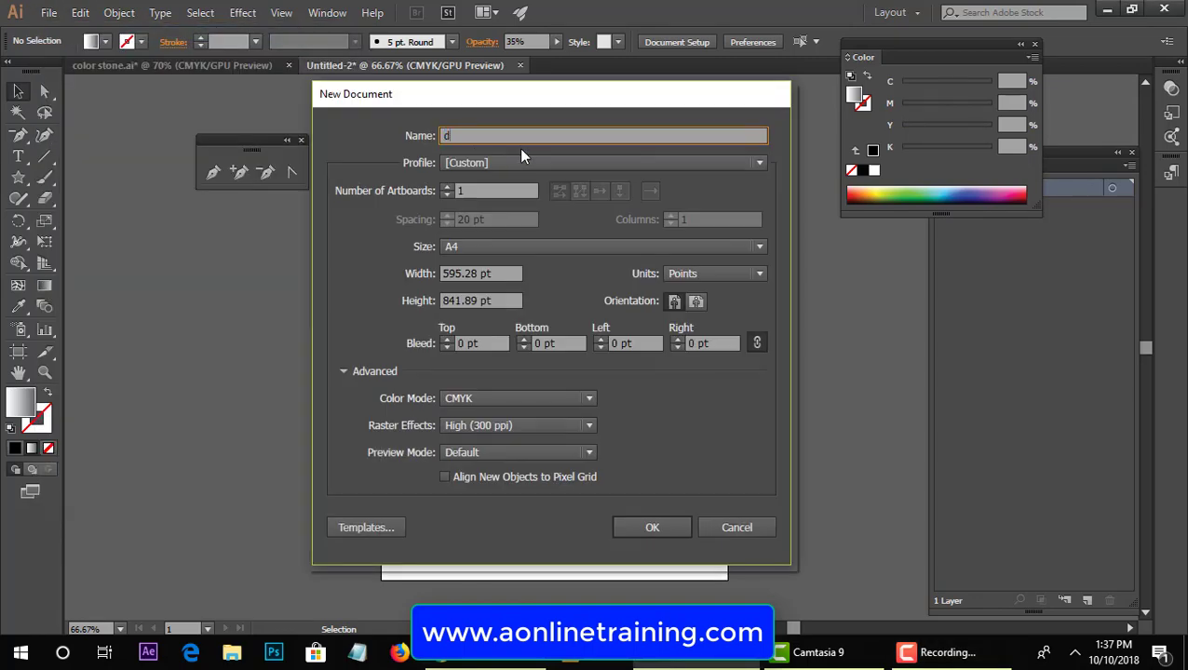
type("iamond")
key("Home")
type("2d")
left_click(677, 531)
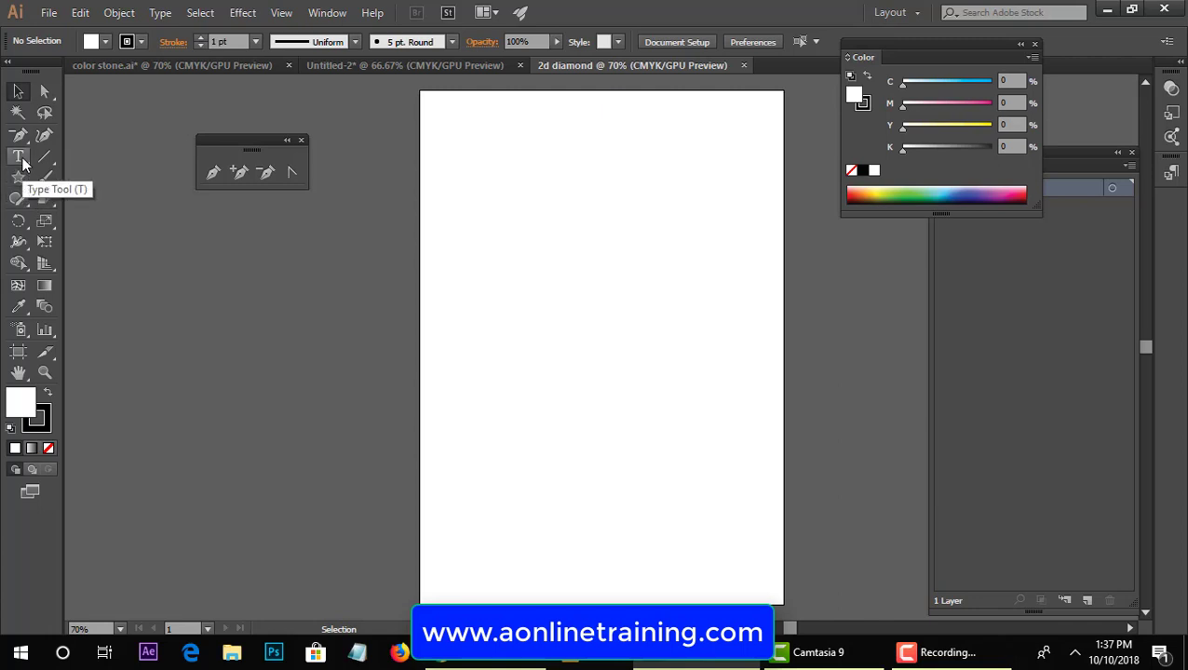
Step: Draw a five-point diamond outline with the Pen tool, closing it back at the left corner
left_click(212, 174)
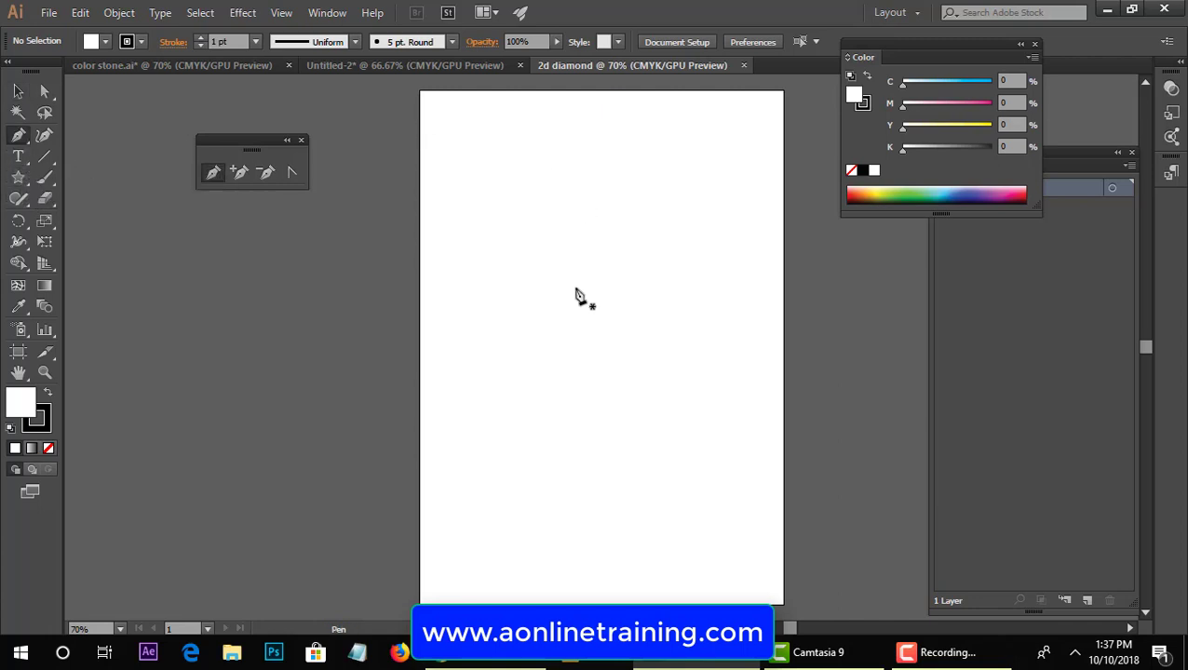
left_click(496, 287)
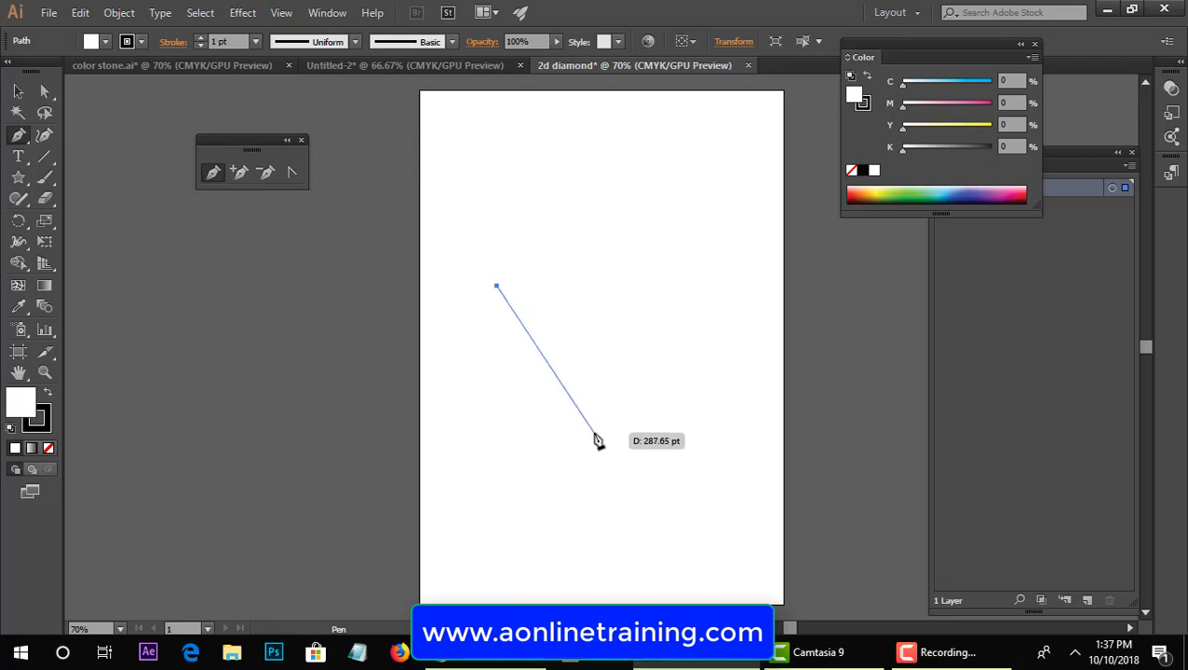
left_click(592, 432)
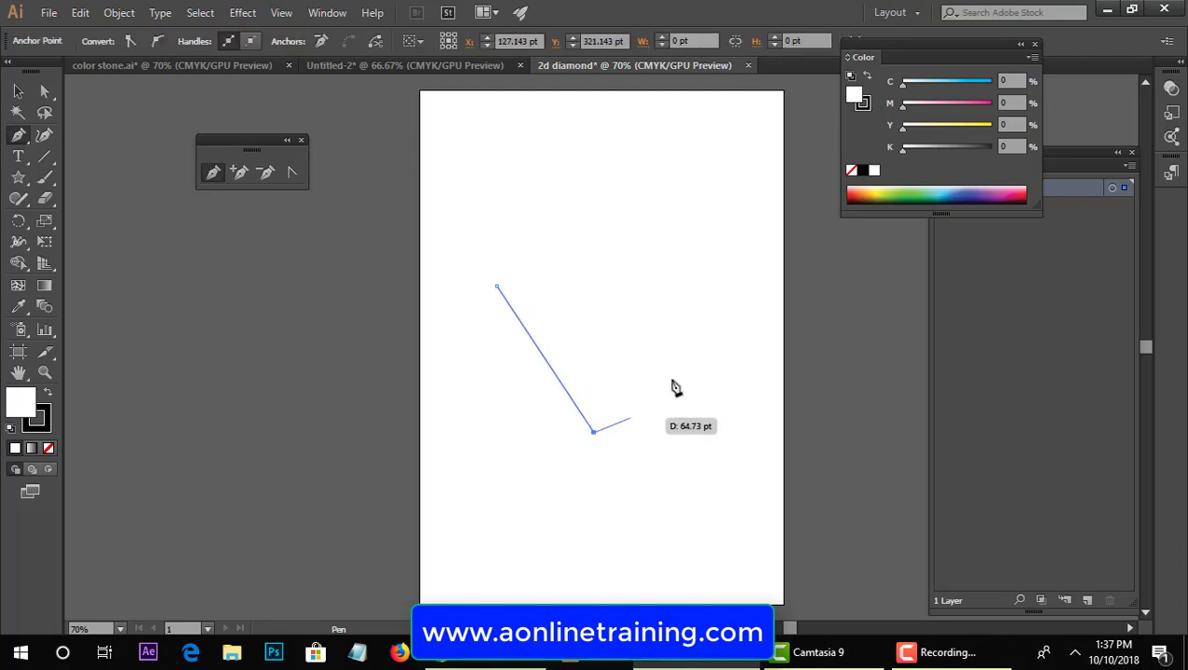
left_click(682, 286)
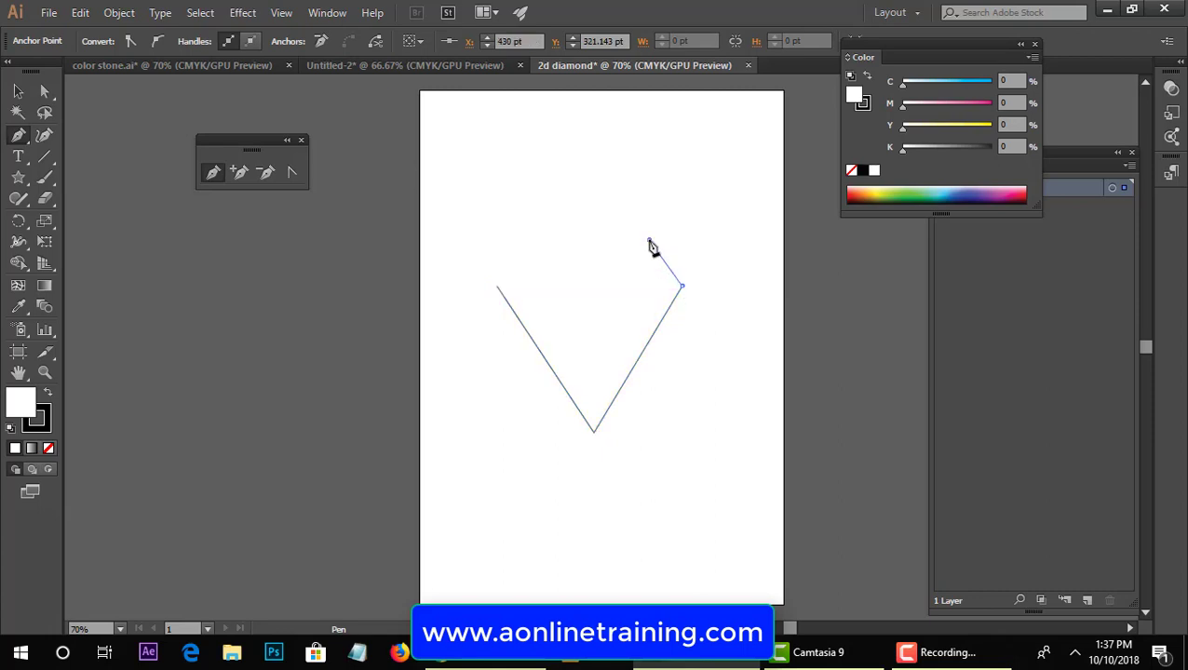
left_click(649, 240)
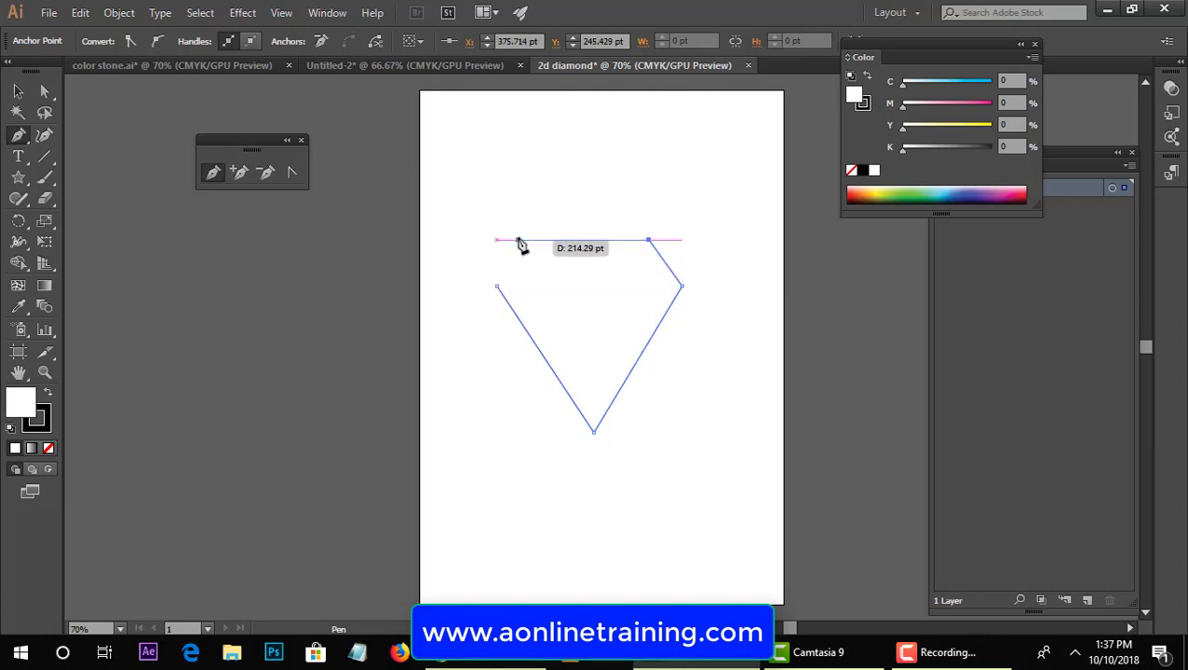
left_click(518, 240)
left_click(496, 286)
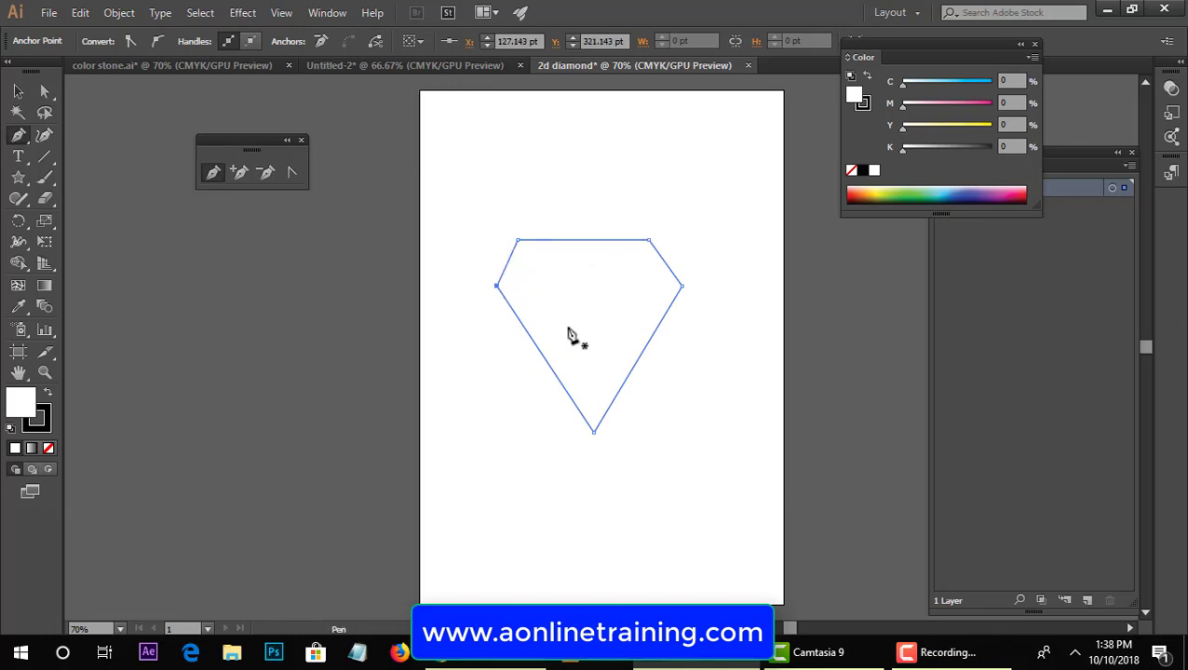
Step: Nudge the diamond's two top corners slightly to the right
left_click(44, 93)
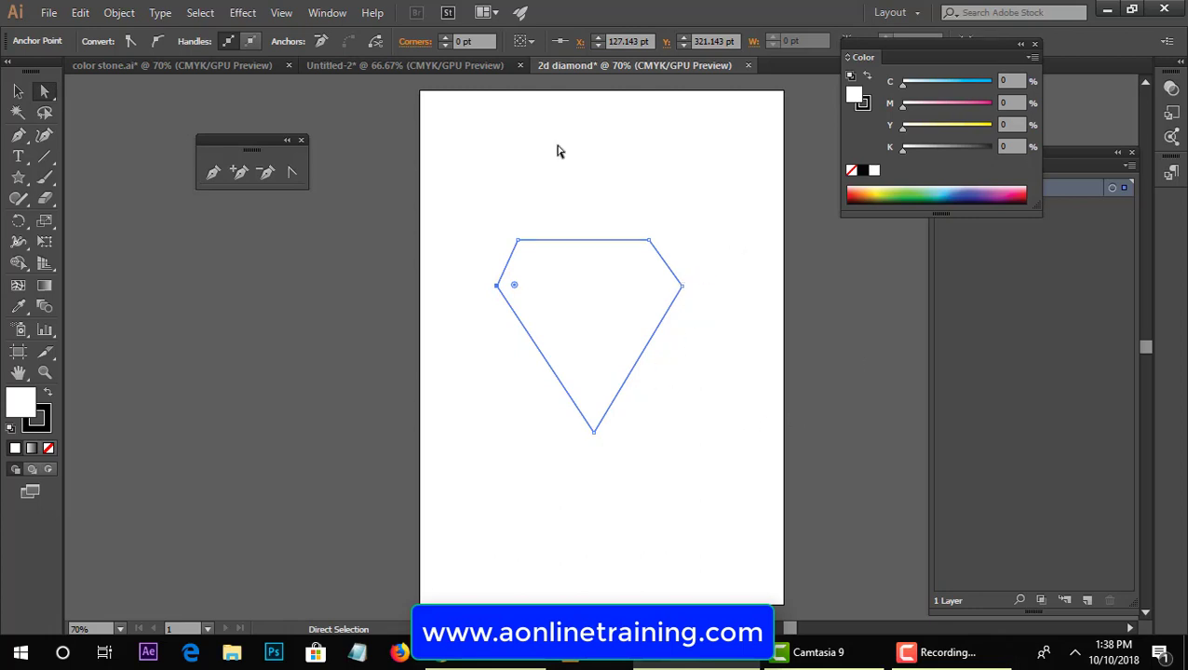
left_click_drag(506, 212, 685, 271)
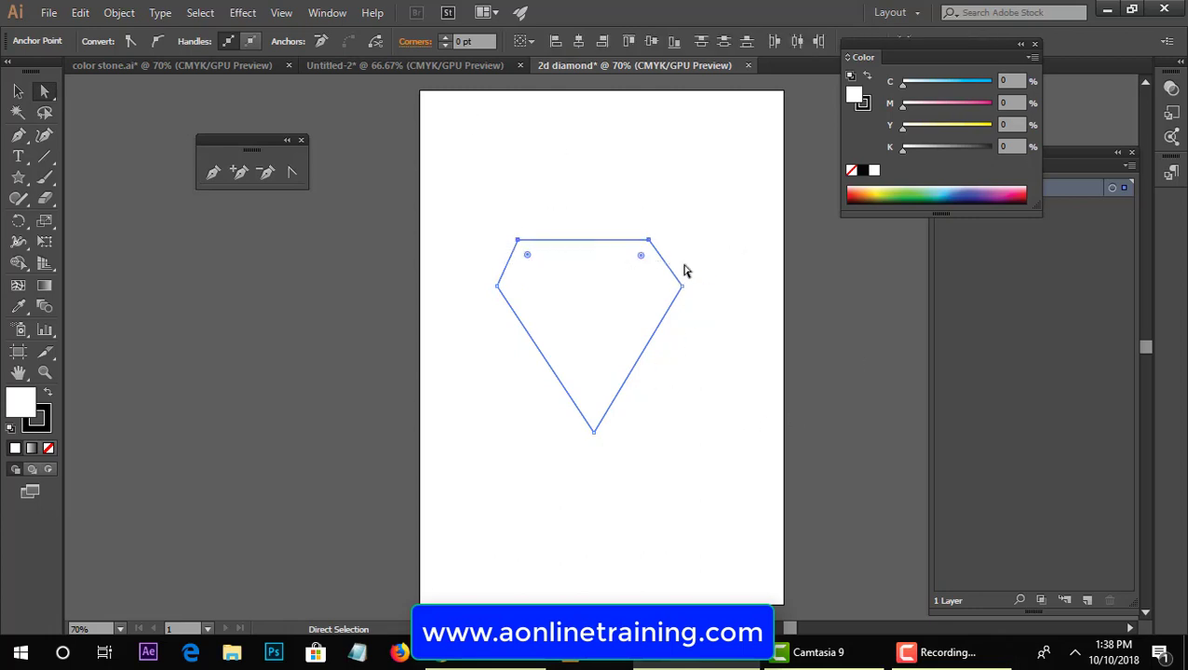
key("Right")
key("Right")
key("Right")
key("Right")
key("Right")
left_click(732, 373)
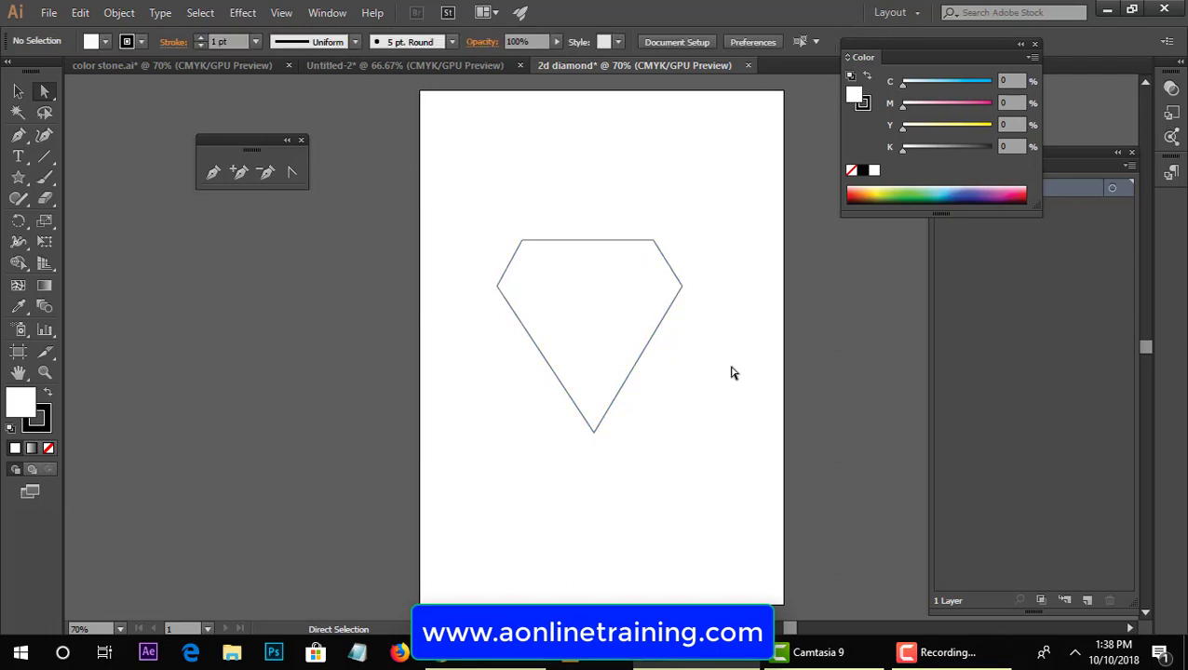
left_click_drag(694, 220, 515, 249)
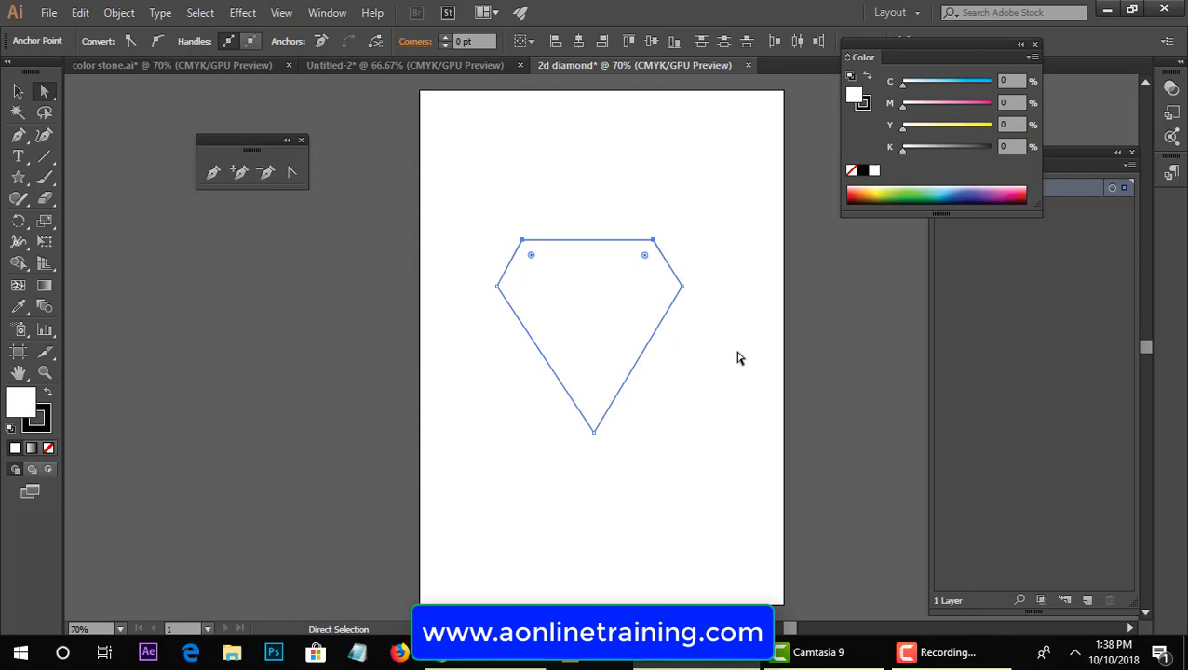
Step: Nudge the bottom point left and lower both side corners
left_click_drag(646, 410, 549, 469)
key("Left")
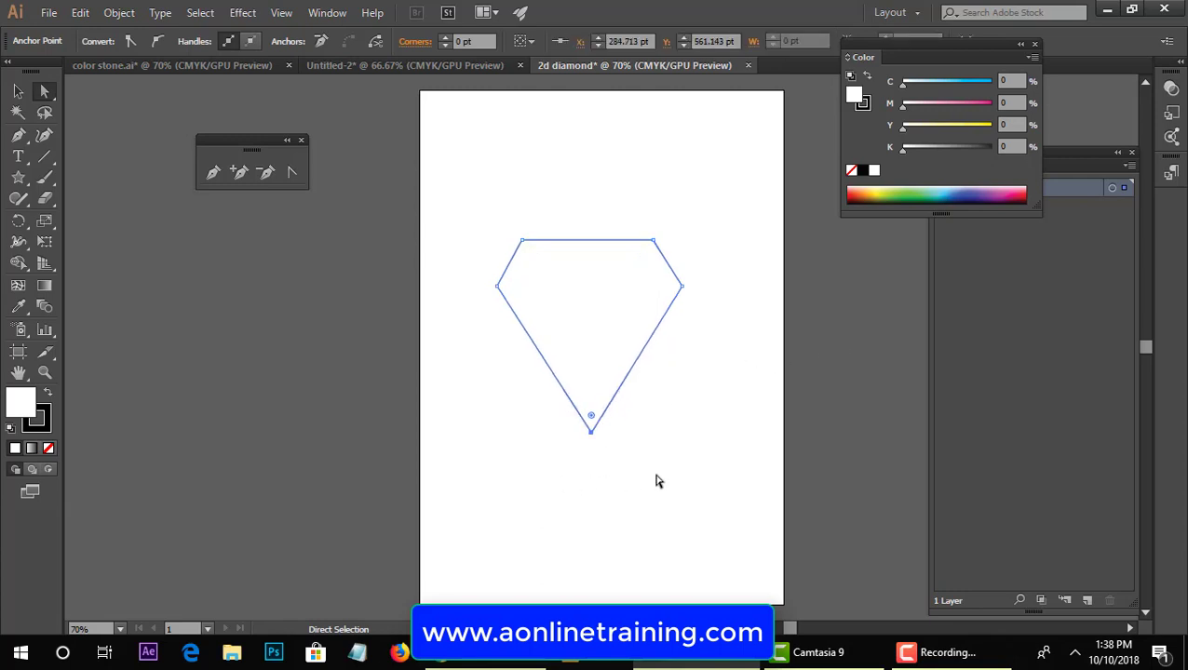
key("Left")
key("Left")
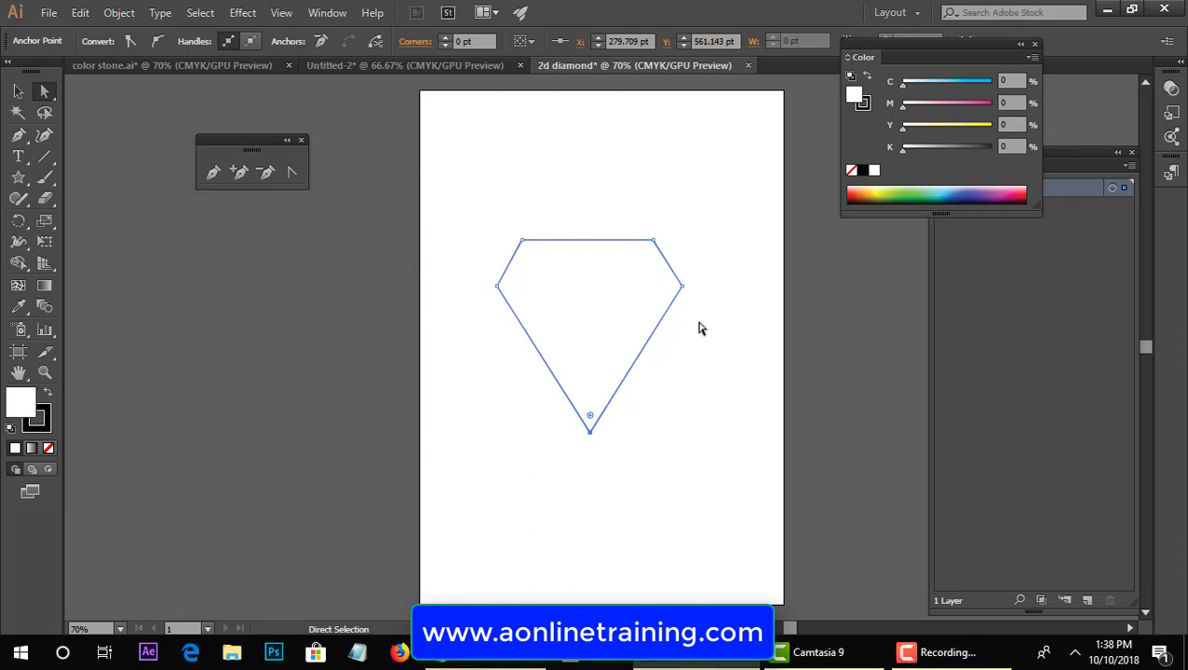
left_click_drag(688, 281, 460, 313)
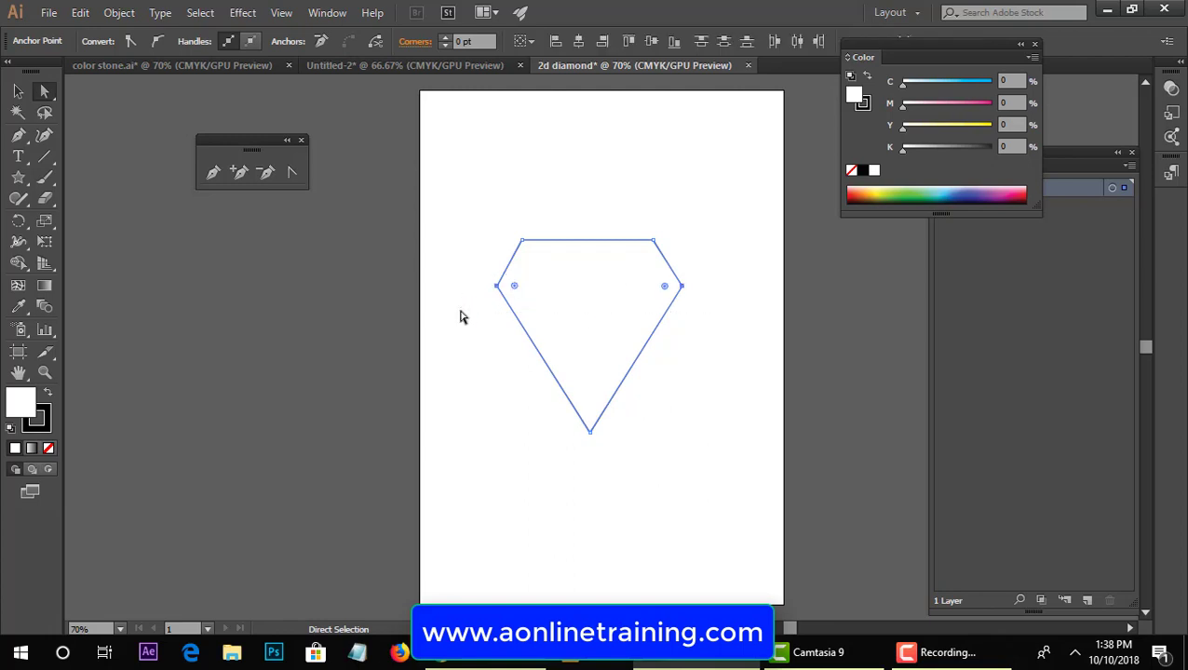
key("Down")
key("Down")
key("Down")
key("Down")
key("Down")
key("Down")
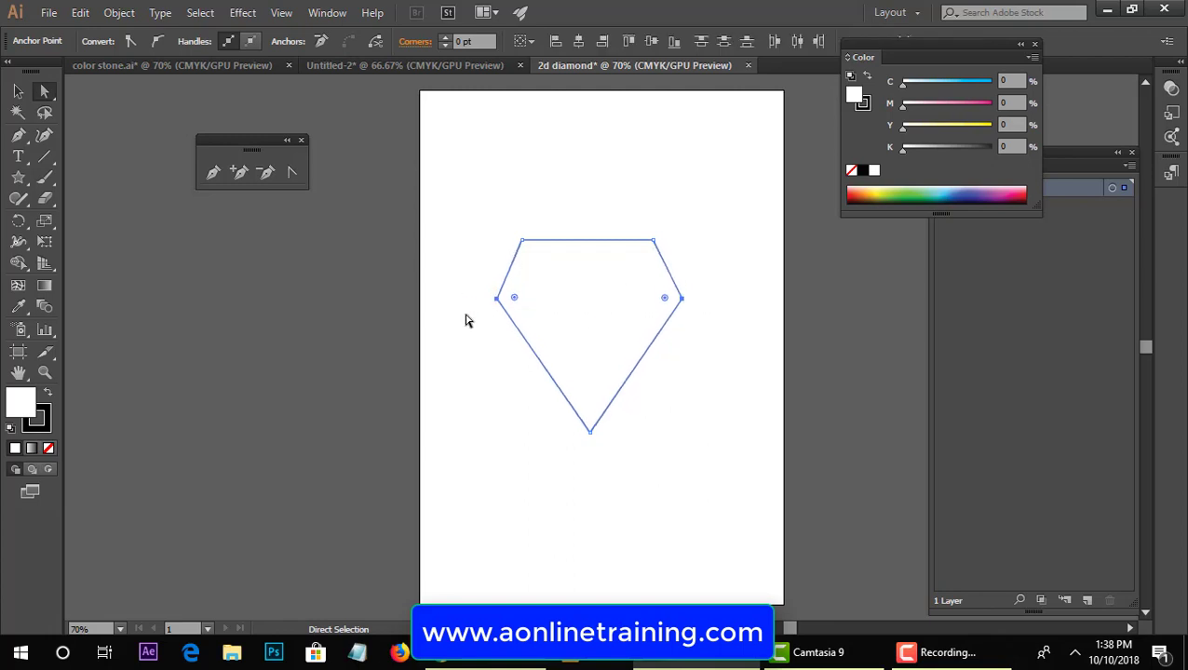
key("Down")
key("Down")
key("Down")
key("Down")
key("Down")
Step: Draw a horizontal girdle line between the side corners, plus diagonal facet lines across the crown
left_click(752, 273)
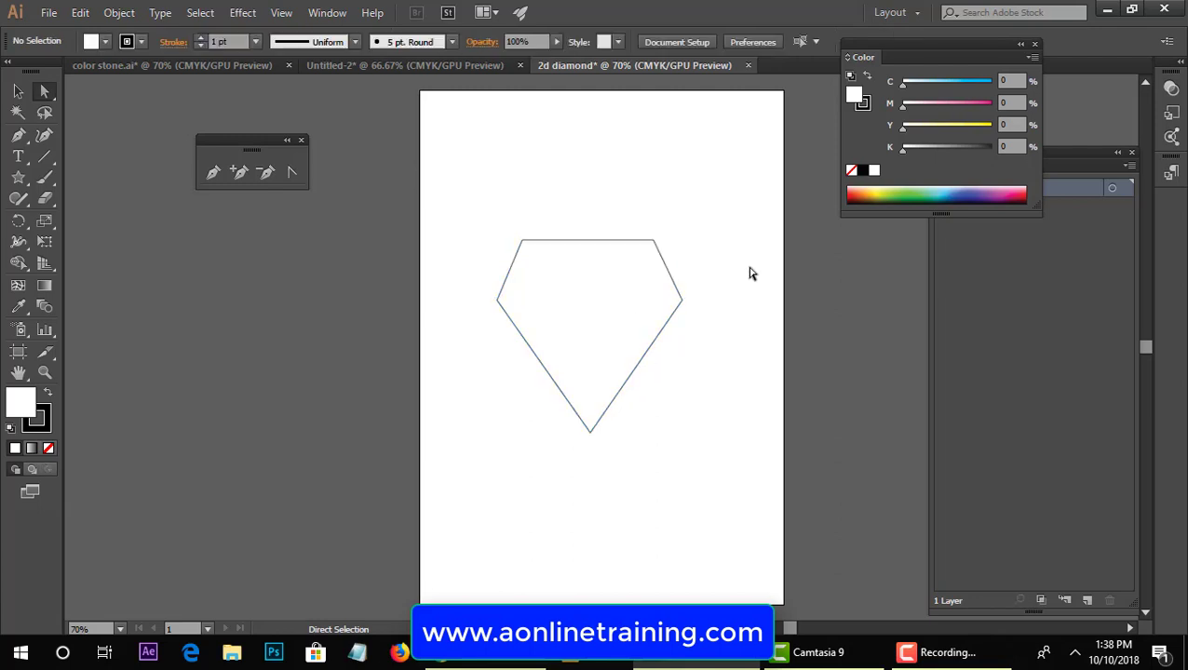
left_click(43, 157)
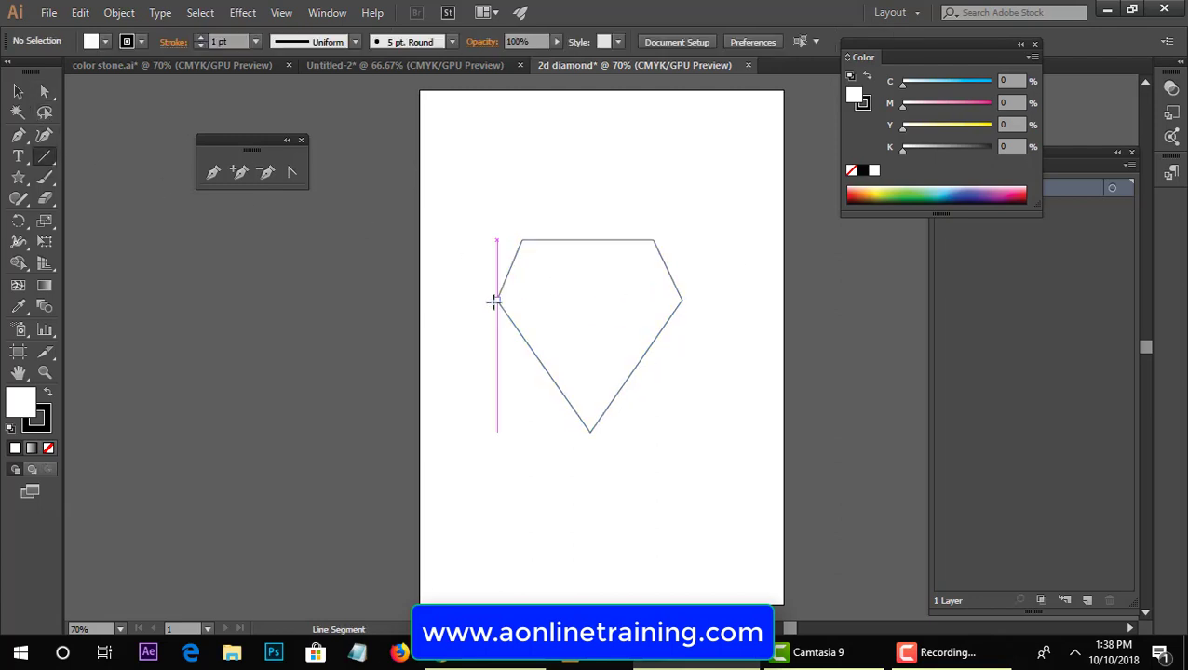
left_click_drag(494, 301, 682, 300)
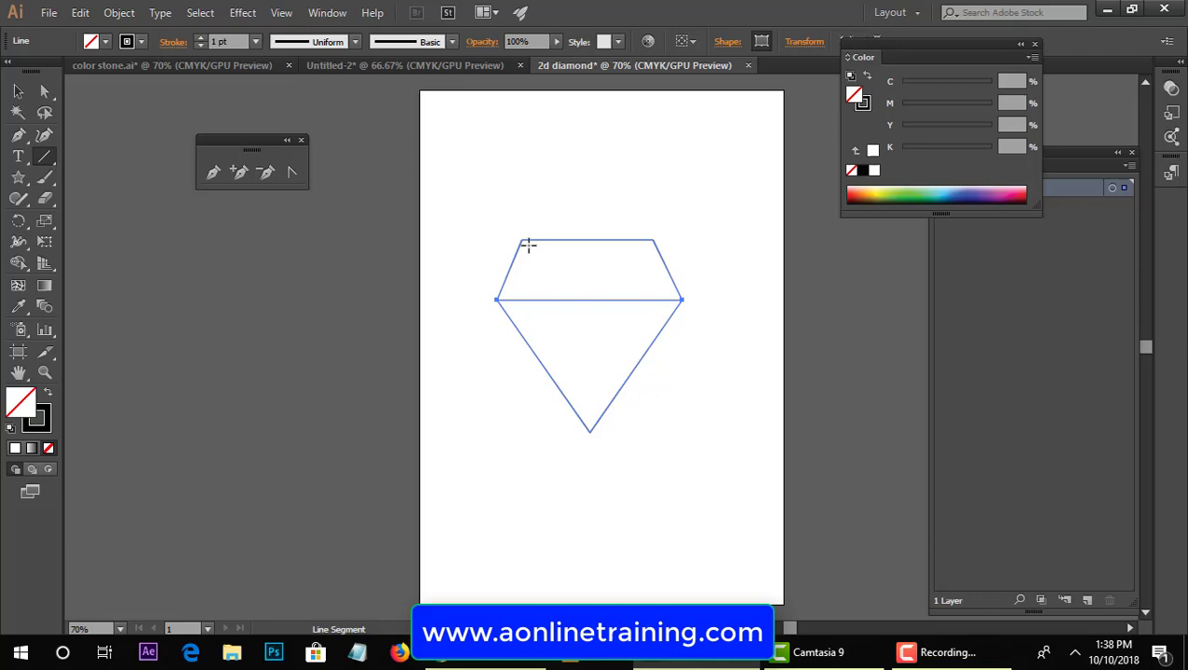
mouse_move(522, 240)
left_mouse_down()
mouse_move(550, 300)
mouse_move(580, 240)
mouse_move(610, 301)
mouse_move(628, 240)
mouse_move(651, 241)
left_mouse_up()
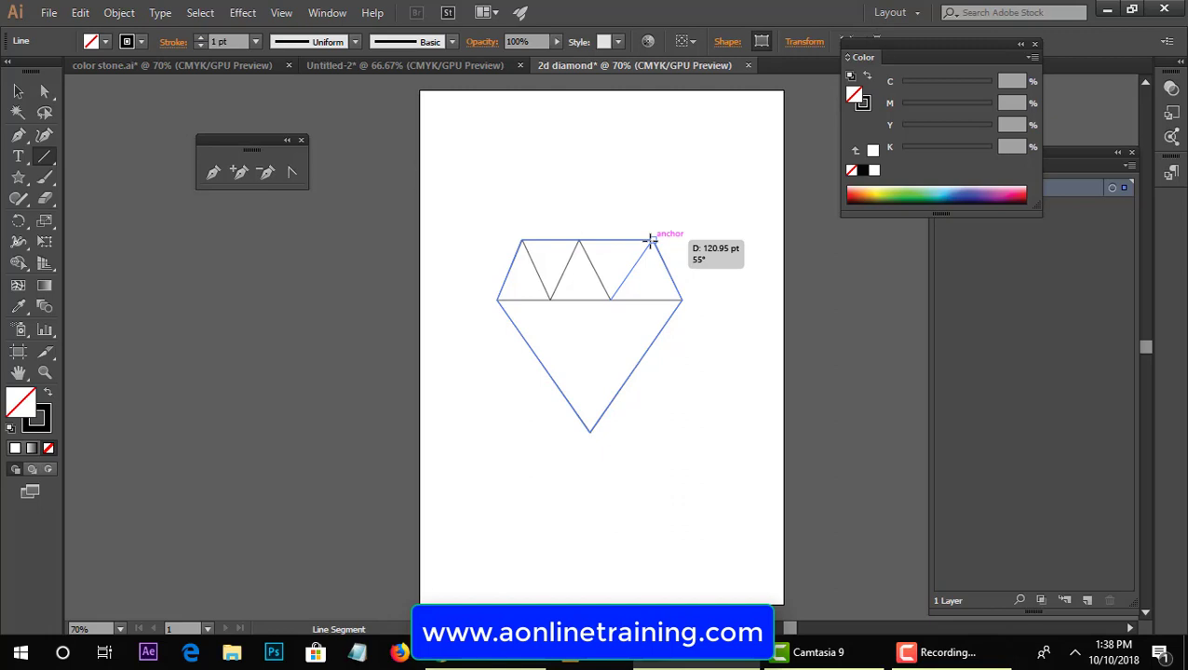
left_click_drag(652, 240, 652, 240)
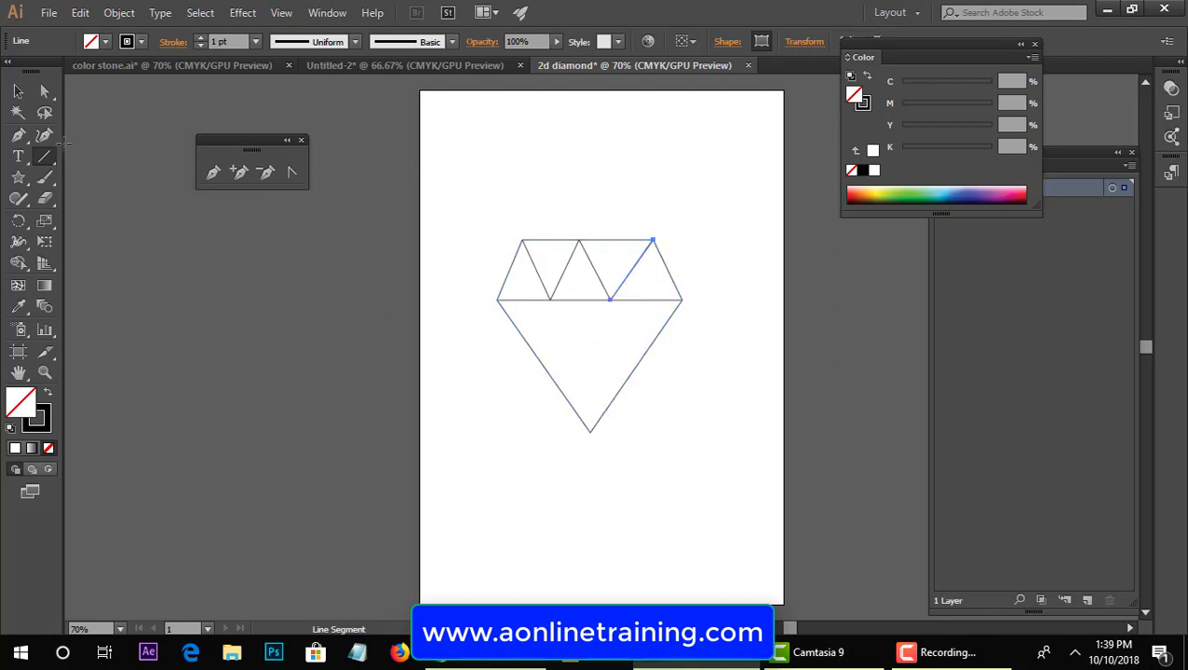
Step: Slide the last diagonal's lower end along the middle line and align the top middle facet tip
left_click(44, 91)
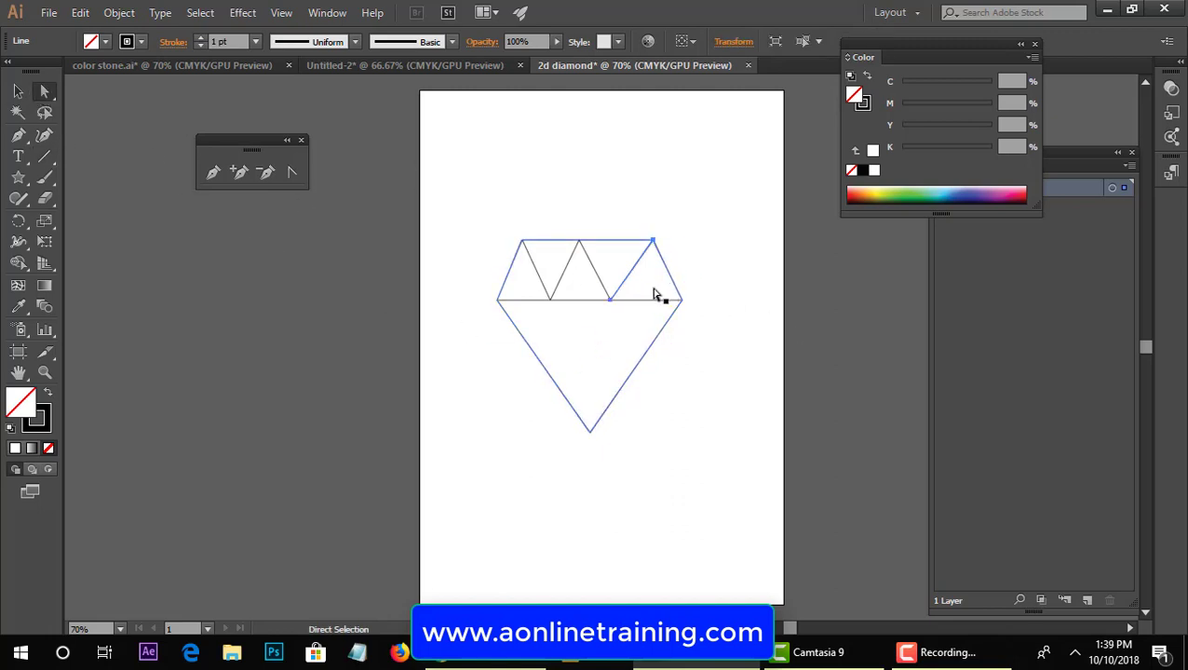
left_click(611, 302)
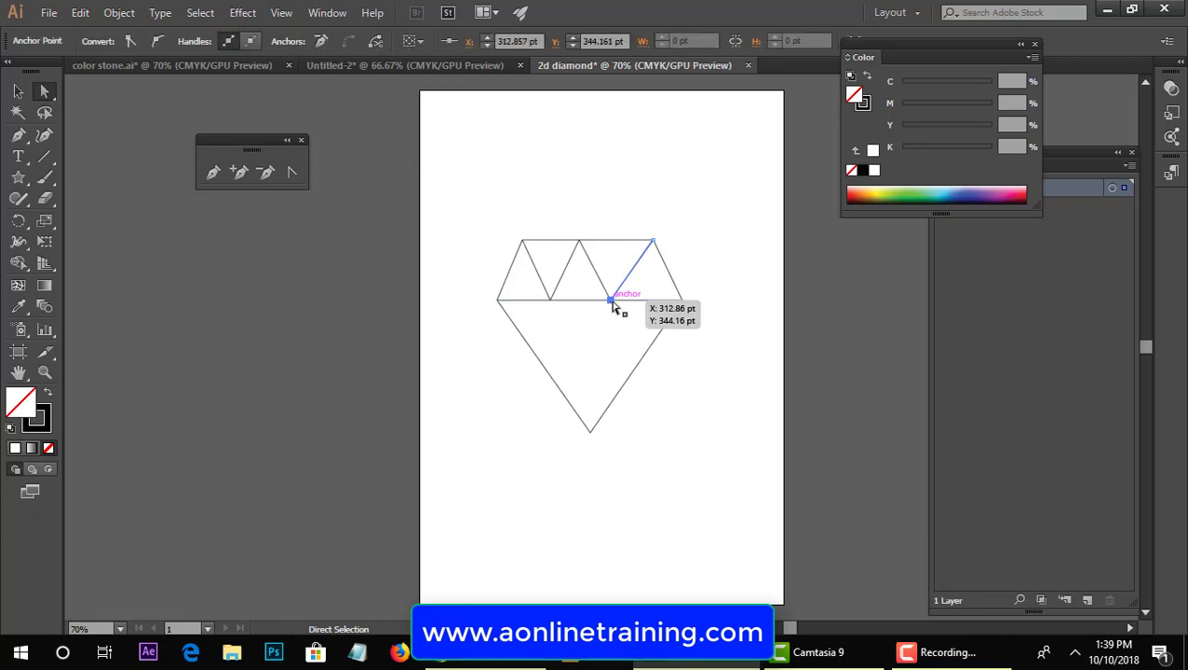
mouse_move(614, 307)
left_mouse_down()
mouse_move(607, 294)
mouse_move(617, 296)
left_mouse_up()
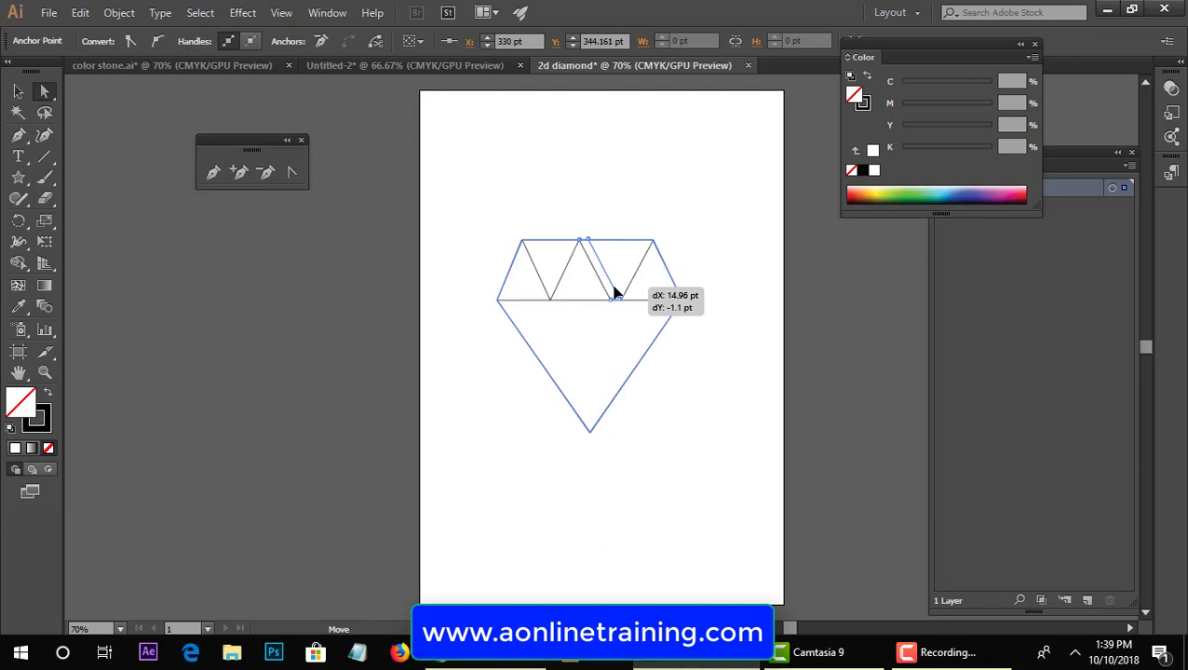
left_click(754, 312)
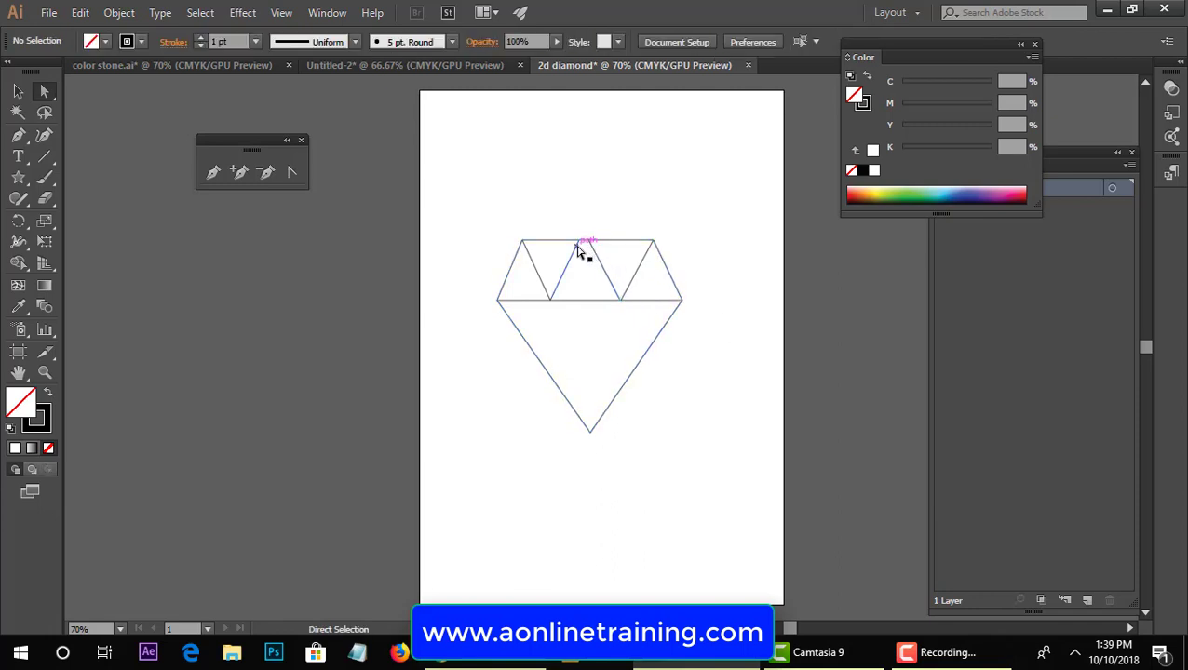
left_click_drag(588, 242, 588, 242)
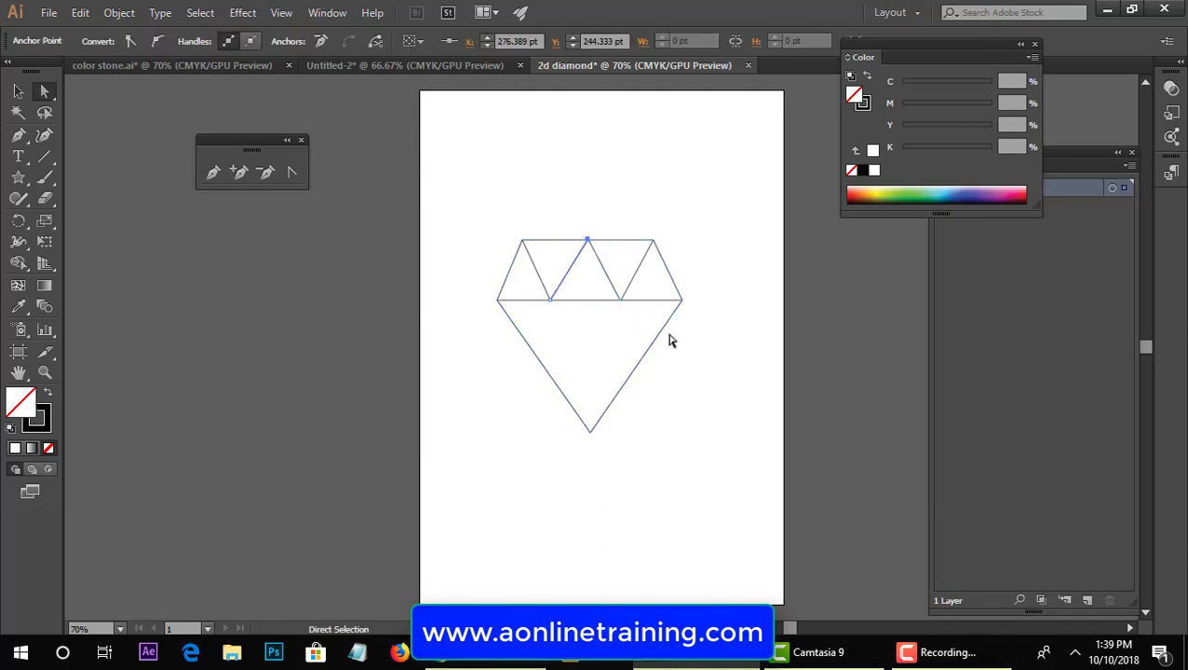
left_click(767, 373)
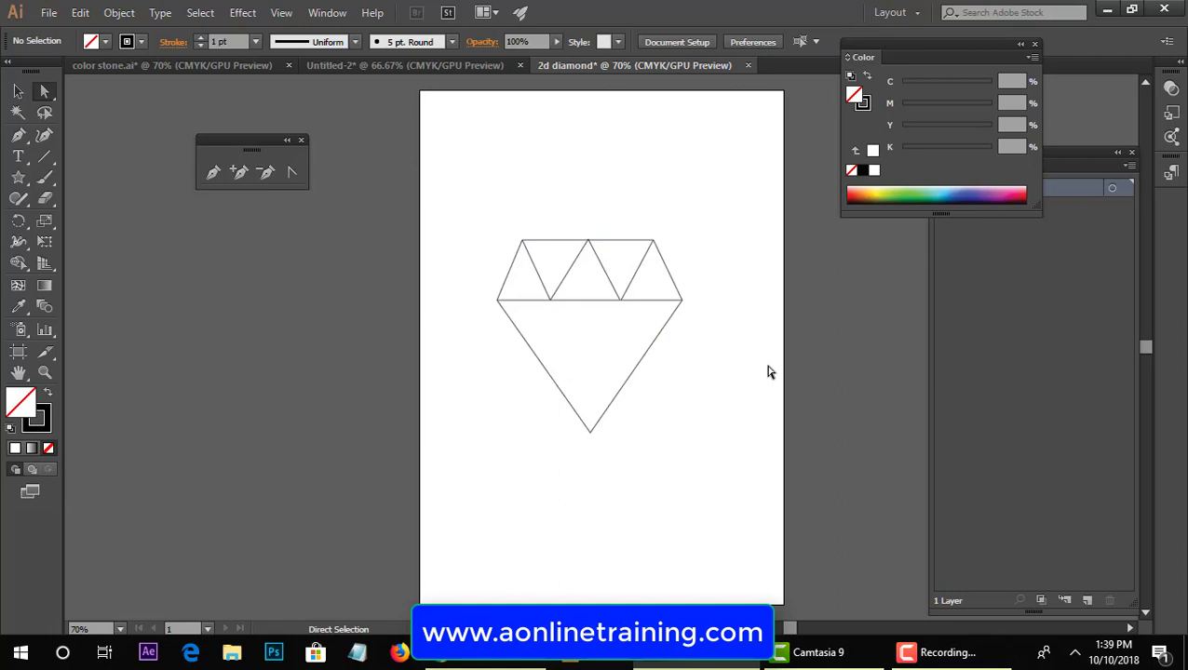
Step: Zoom in and snap a facet line's lower tip onto the middle line
key("ctrl+plus")
left_click_drag(700, 303, 586, 366)
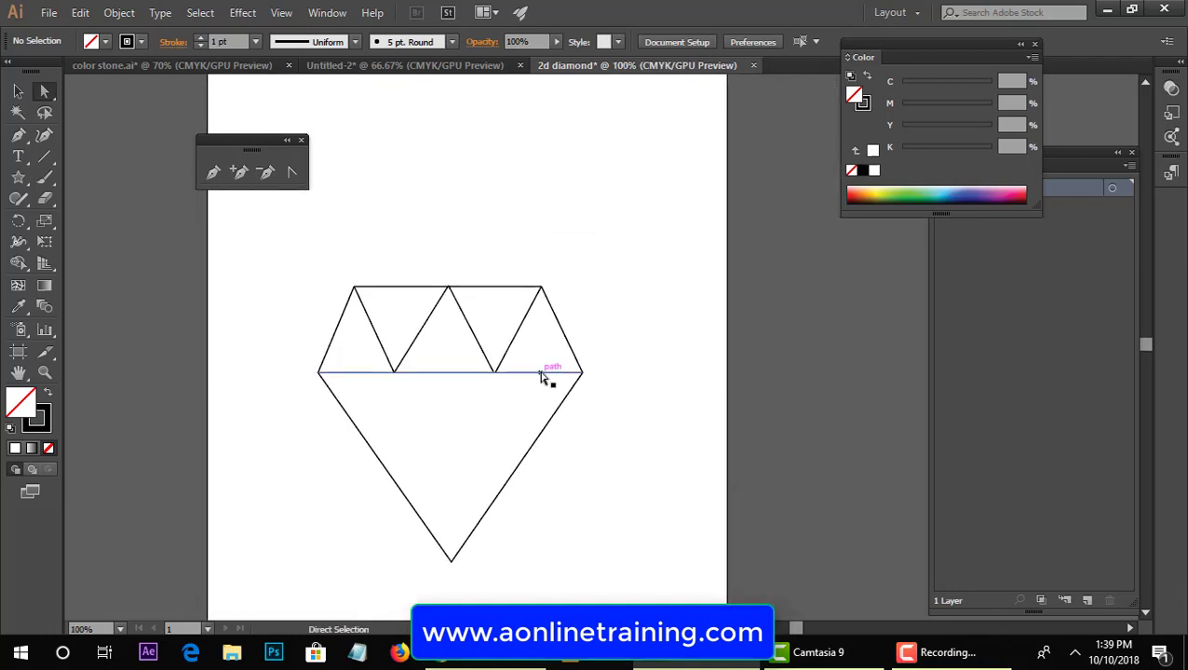
key("ctrl+plus")
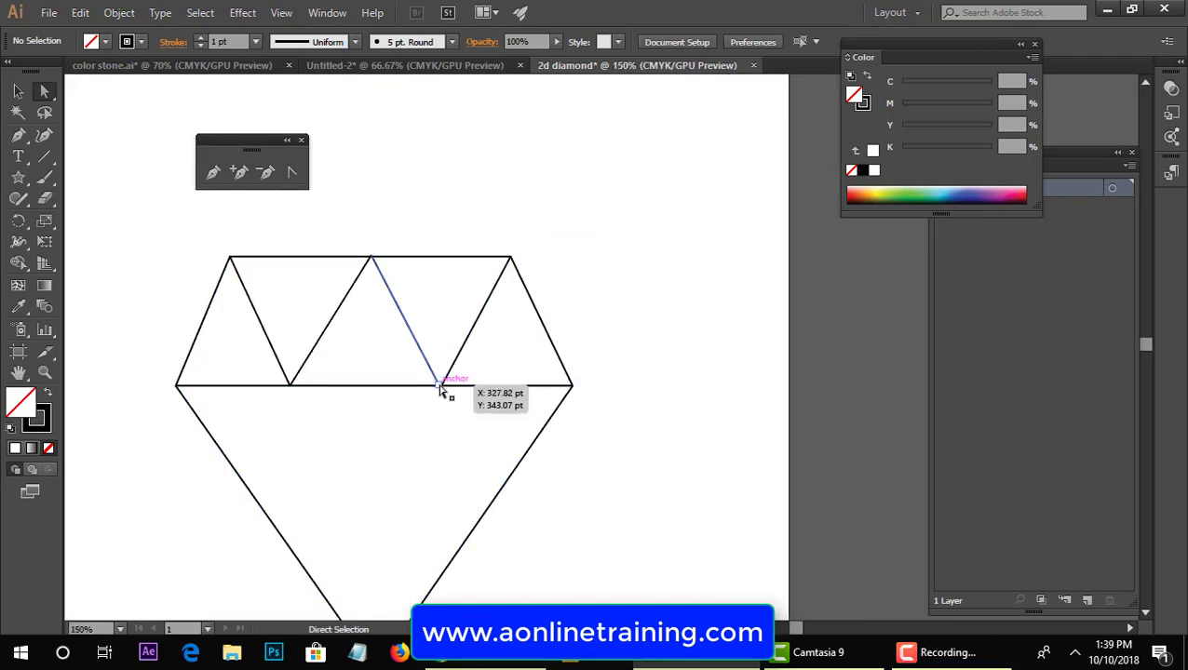
left_click_drag(442, 384, 443, 391)
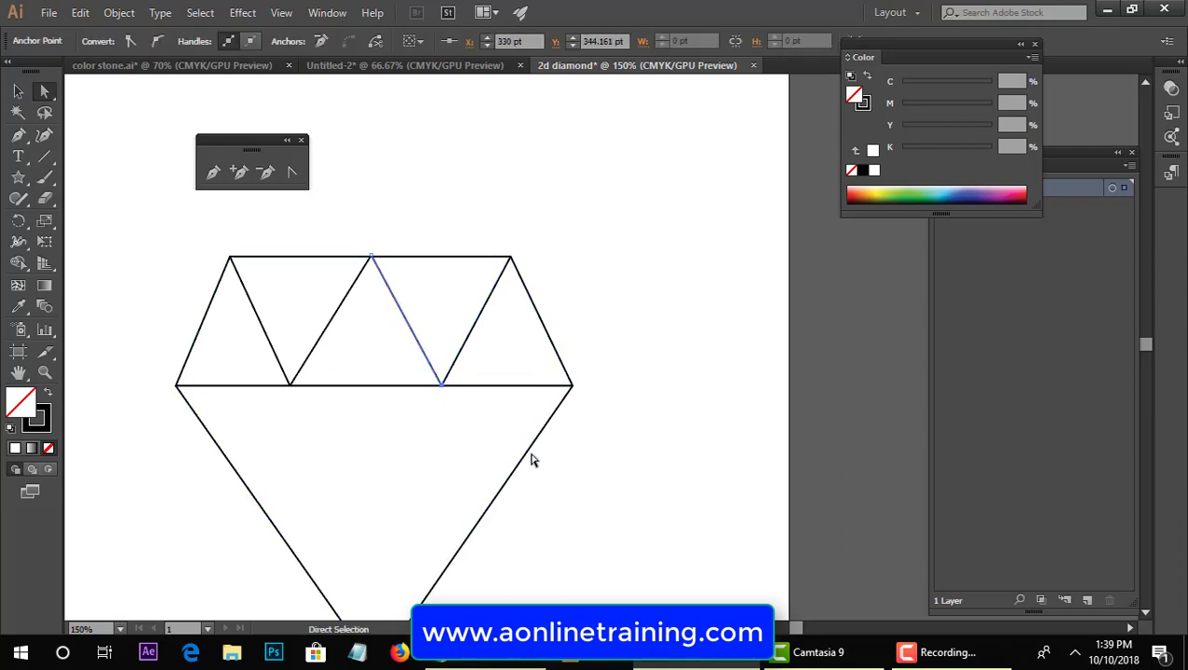
left_click(673, 389)
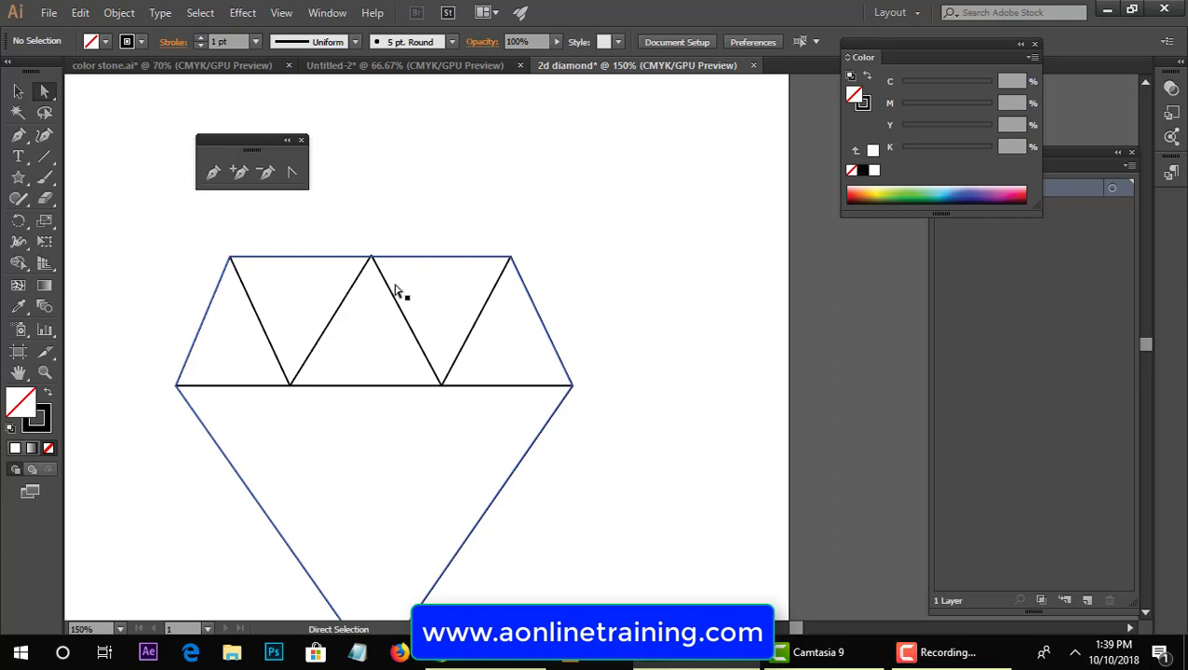
Step: Adjust the top middle facet anchor, undoing the mistaken move
key("v")
key("ctrl+plus")
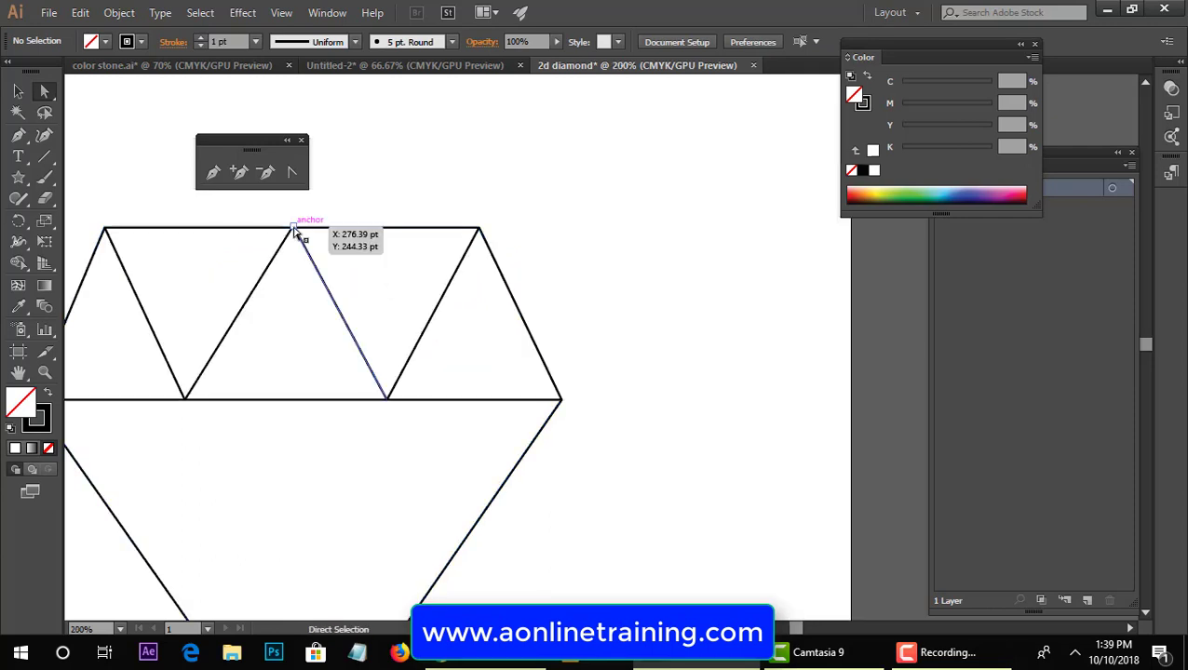
left_click(291, 229)
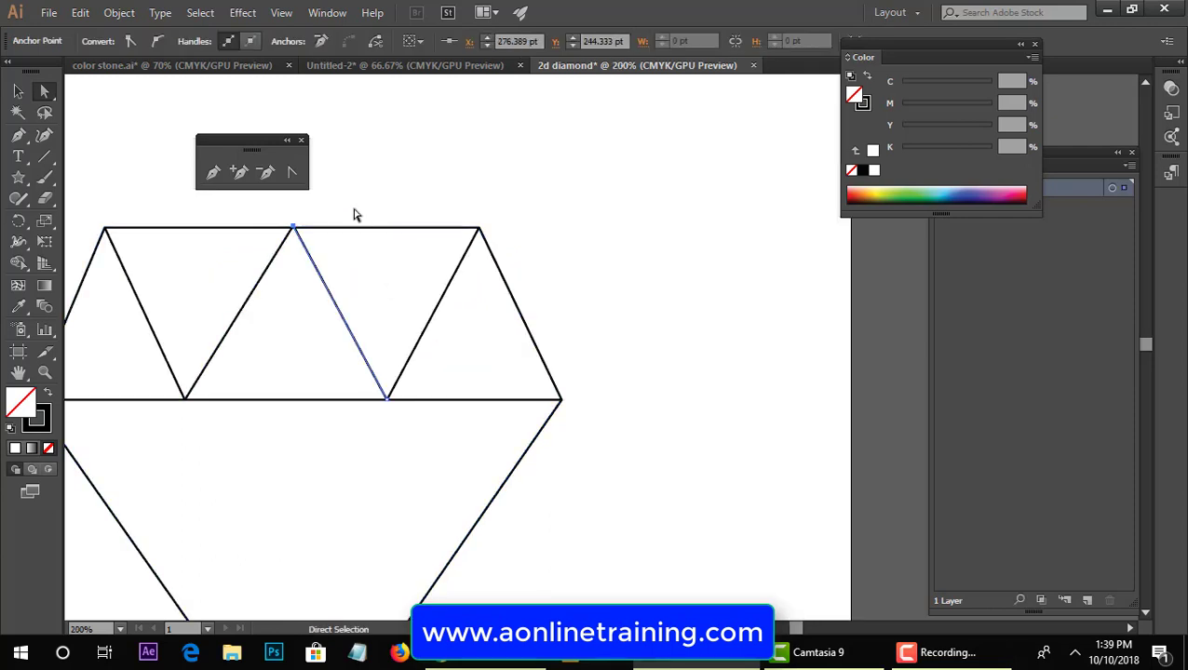
key("ctrl+plus")
scroll(326, 321, "up", 3)
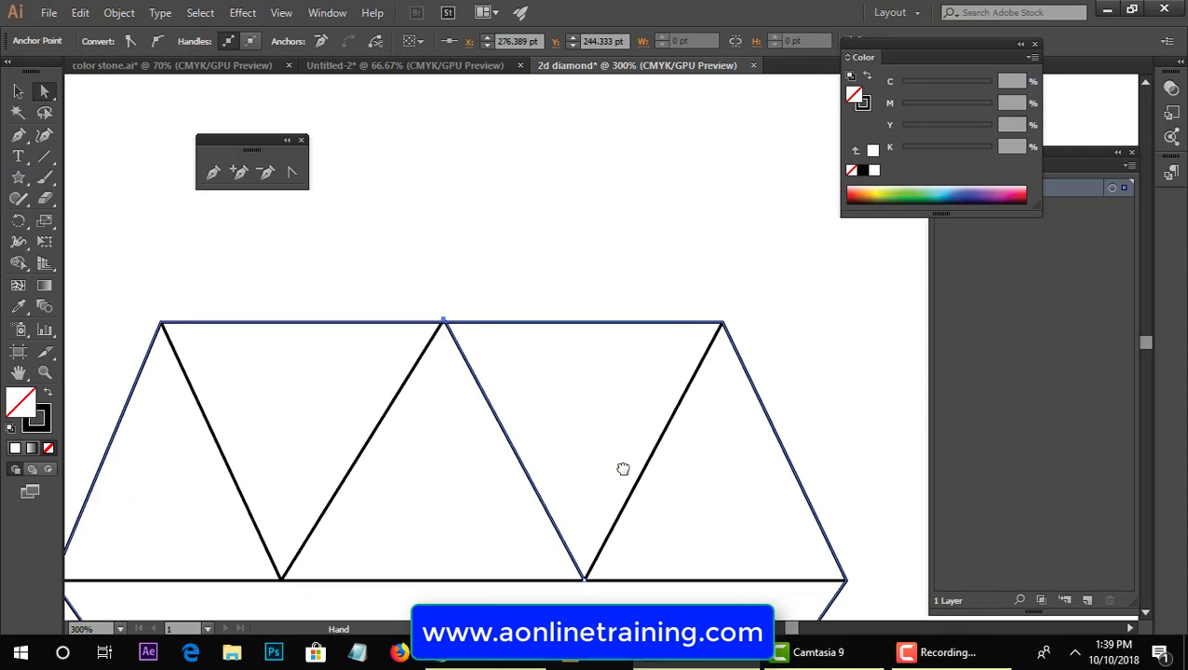
left_click(445, 324)
left_click_drag(444, 324, 444, 330)
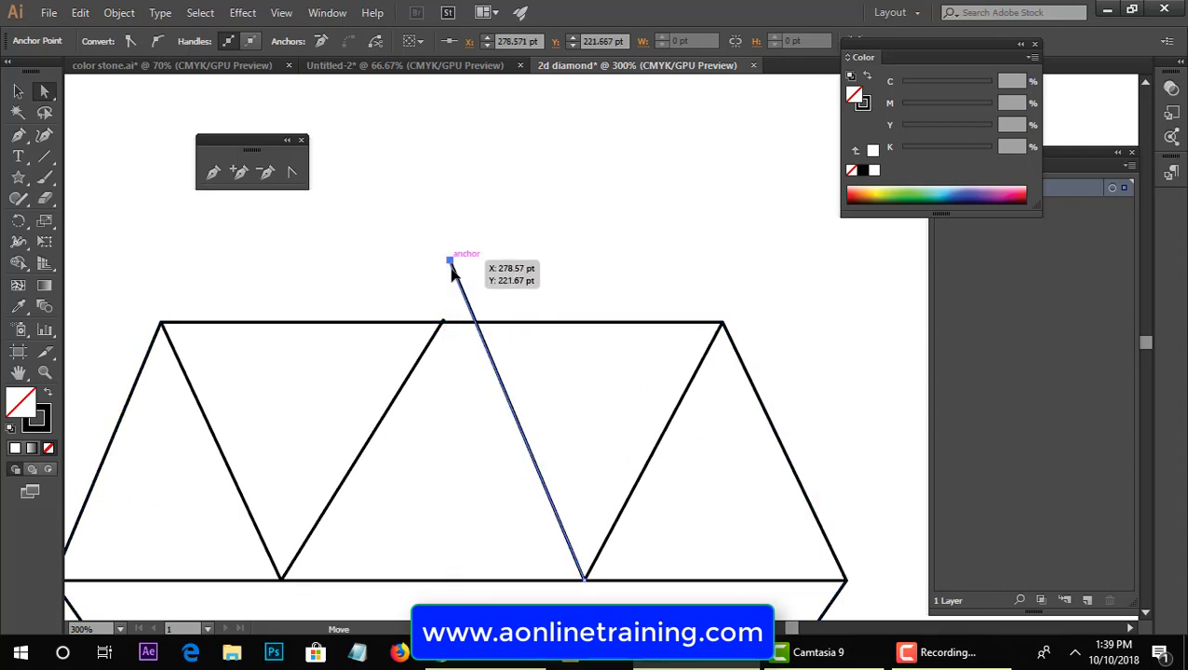
key("ctrl+z")
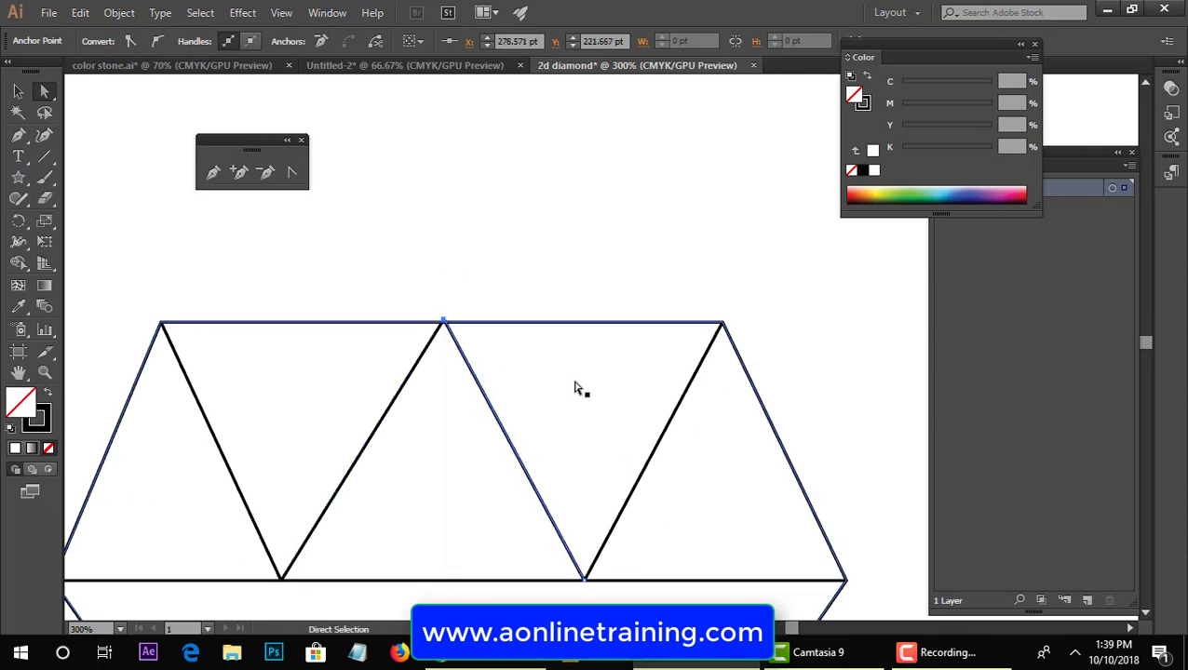
left_click(559, 239)
left_click_drag(605, 472, 617, 220)
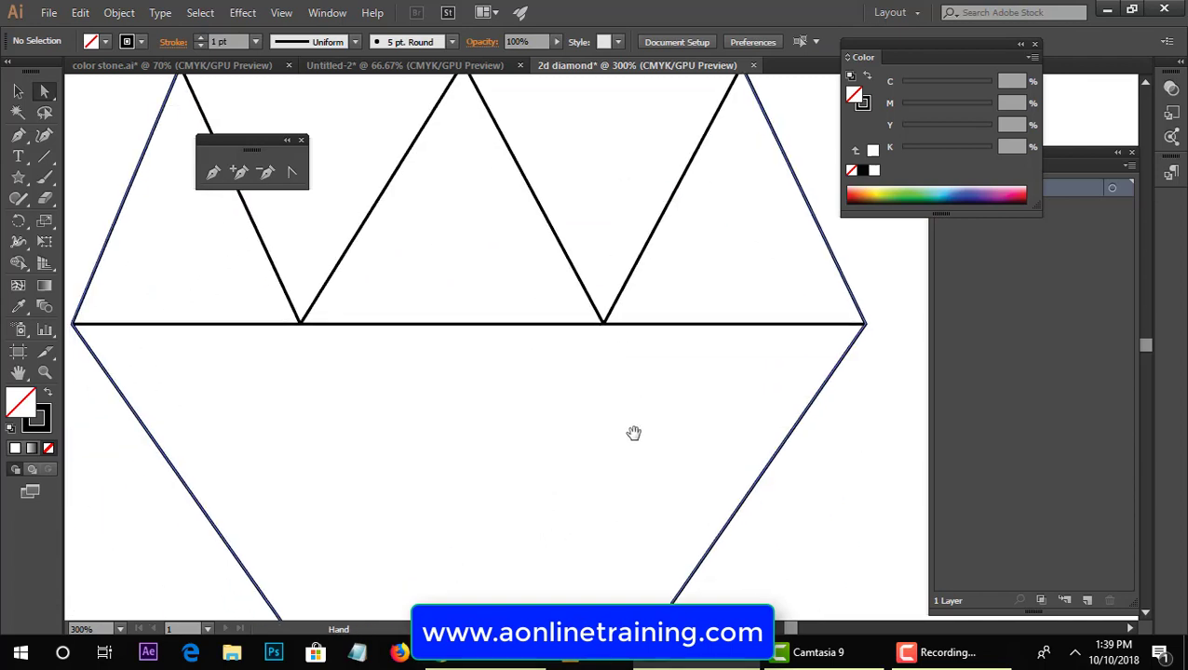
left_click_drag(634, 432, 624, 286)
key("ctrl+minus")
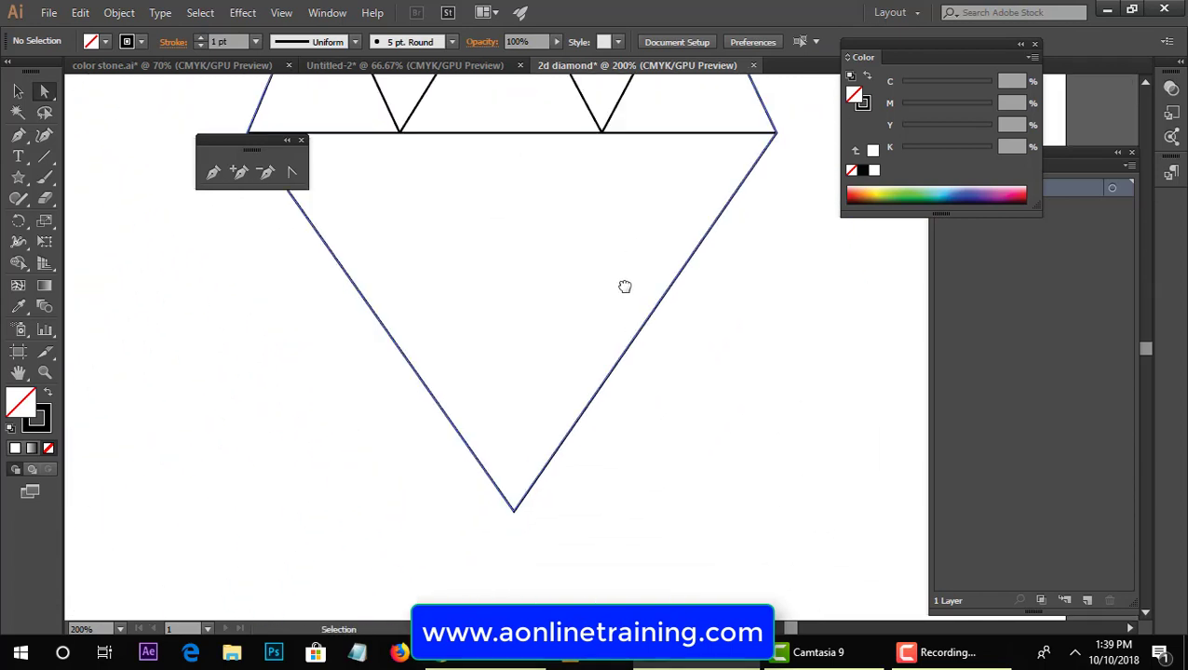
key("ctrl+minus")
Step: Draw two lines from the left and right inner middle-line vertices down to the bottom point
left_click(44, 157)
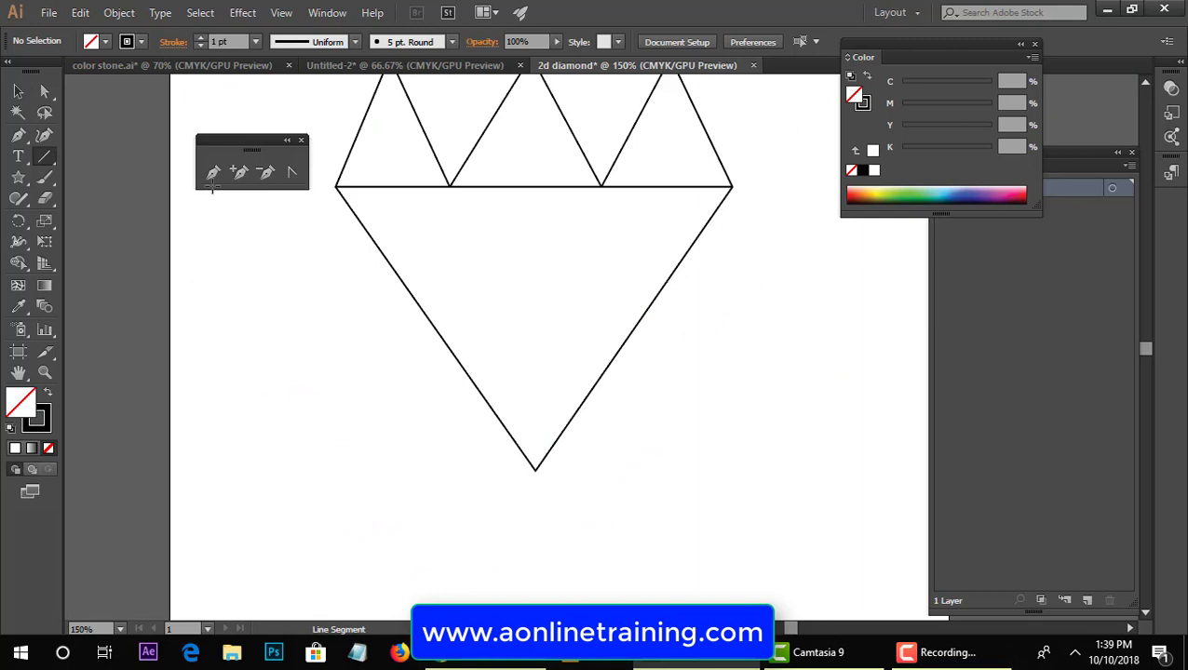
left_click_drag(449, 187, 536, 472)
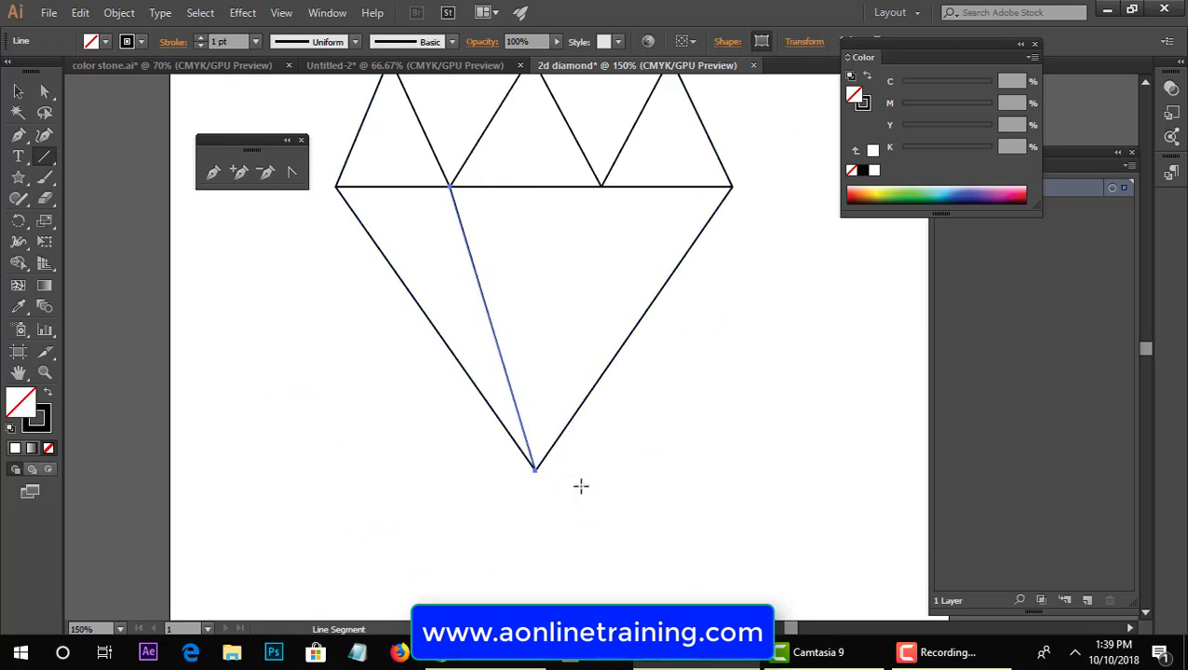
left_click(291, 13)
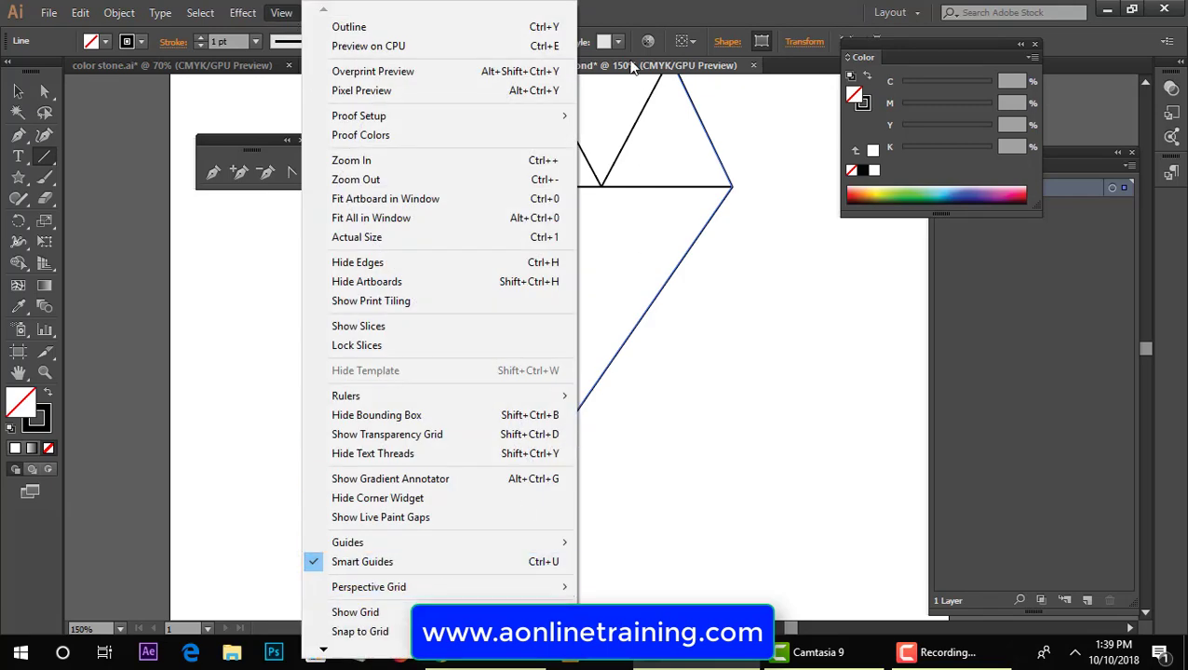
left_click(628, 17)
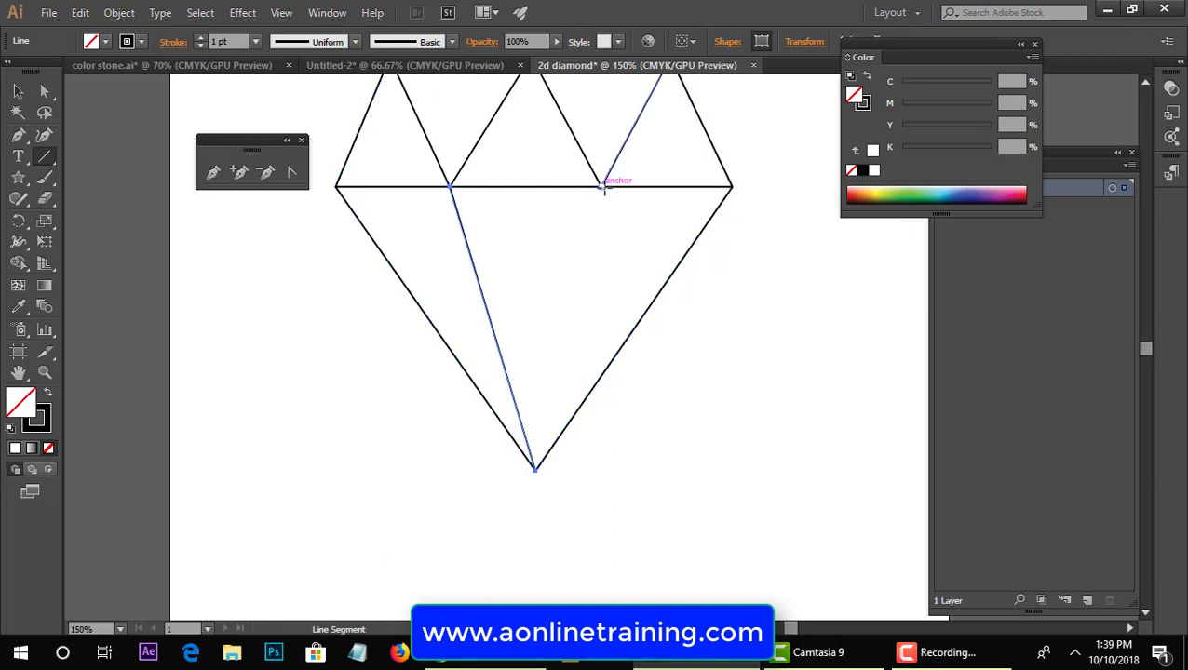
left_click_drag(602, 186, 535, 470)
left_click(18, 91)
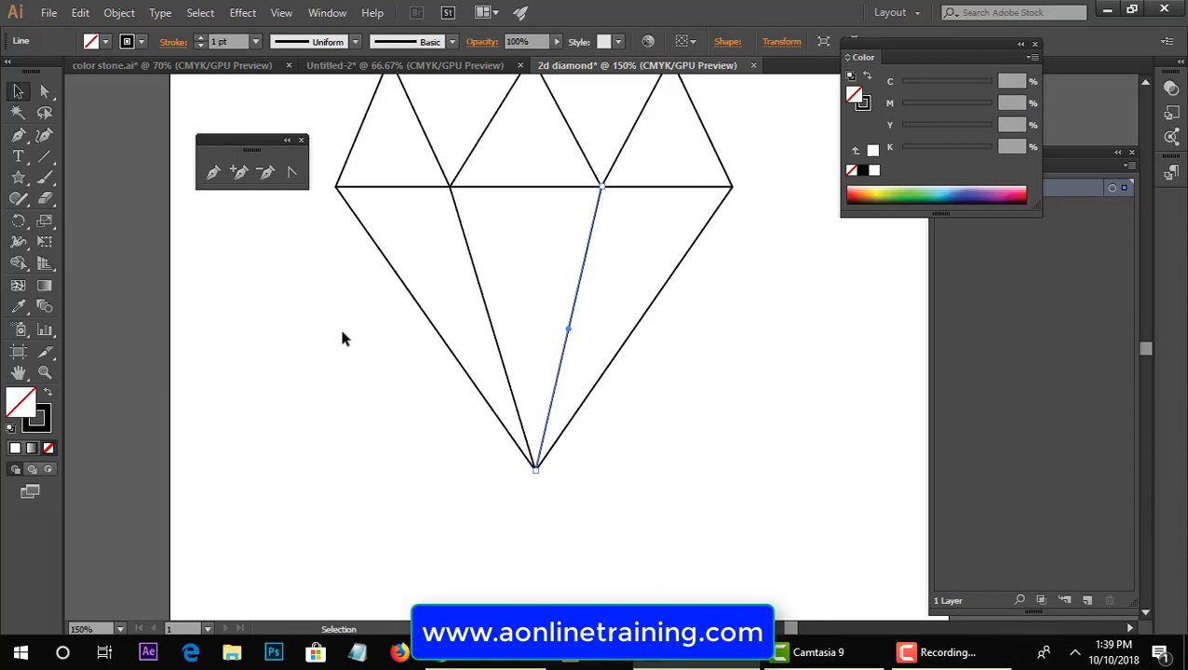
left_click(574, 385)
Step: Zoom out and marquee-select the whole diamond to check its lines
key("ctrl+minus")
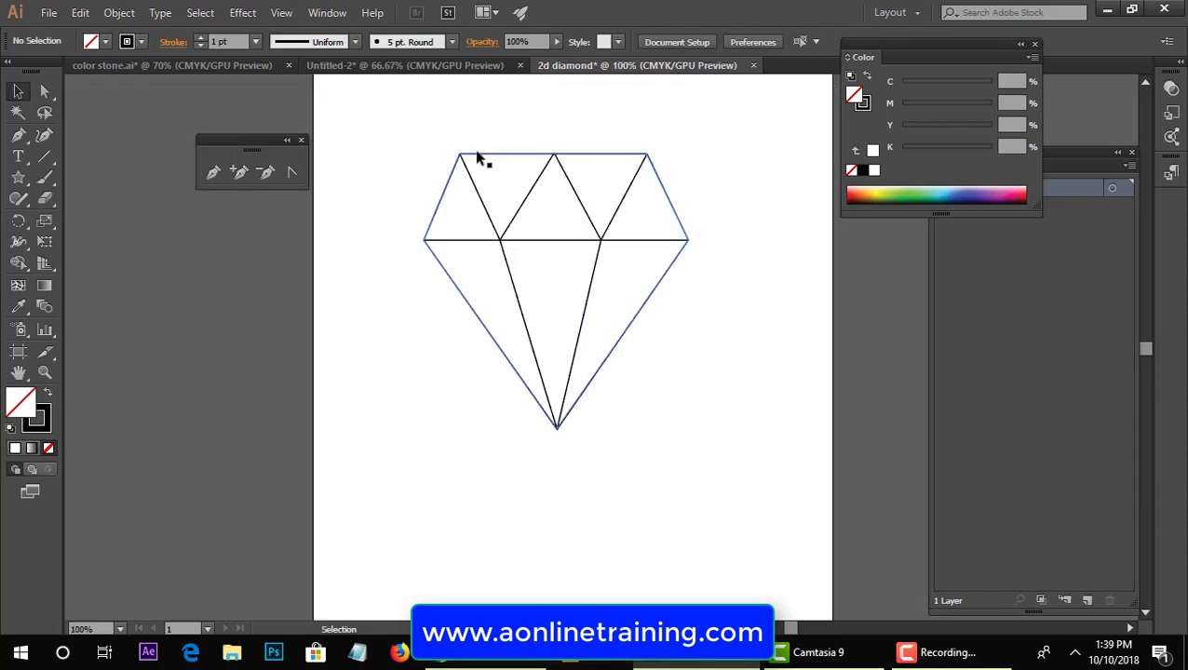
left_click_drag(394, 116, 703, 454)
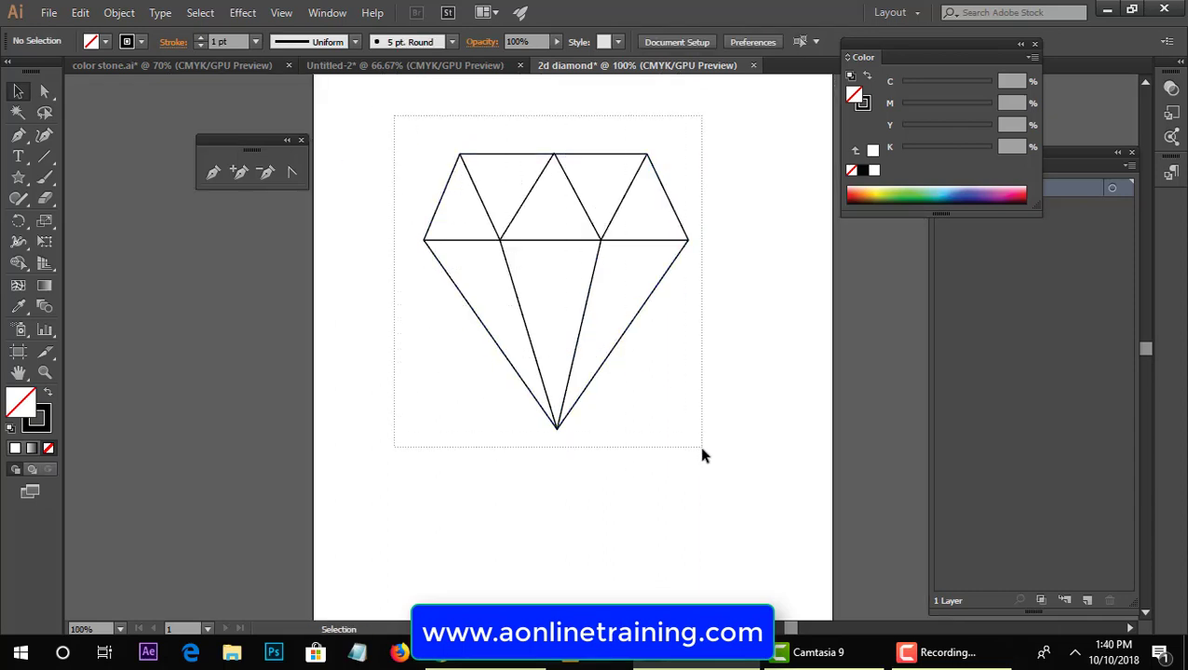
left_click_drag(702, 449, 696, 456)
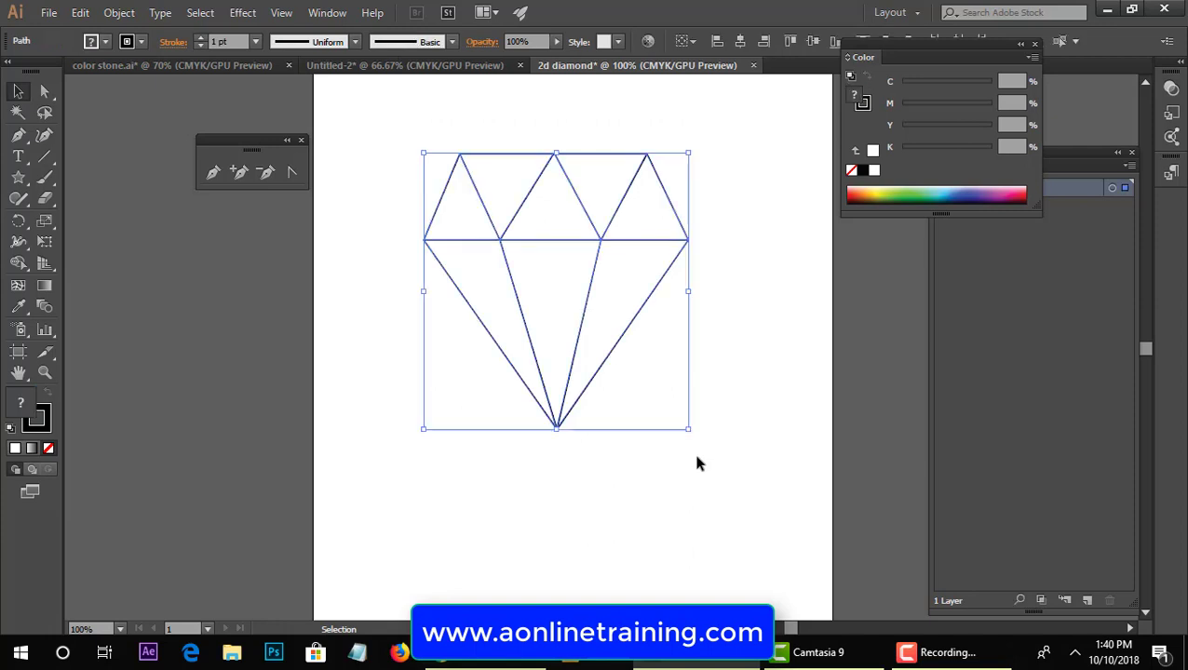
left_click(618, 395)
Step: Move the middle line's left end outward onto the left corner, then select the whole diamond
left_click(45, 90)
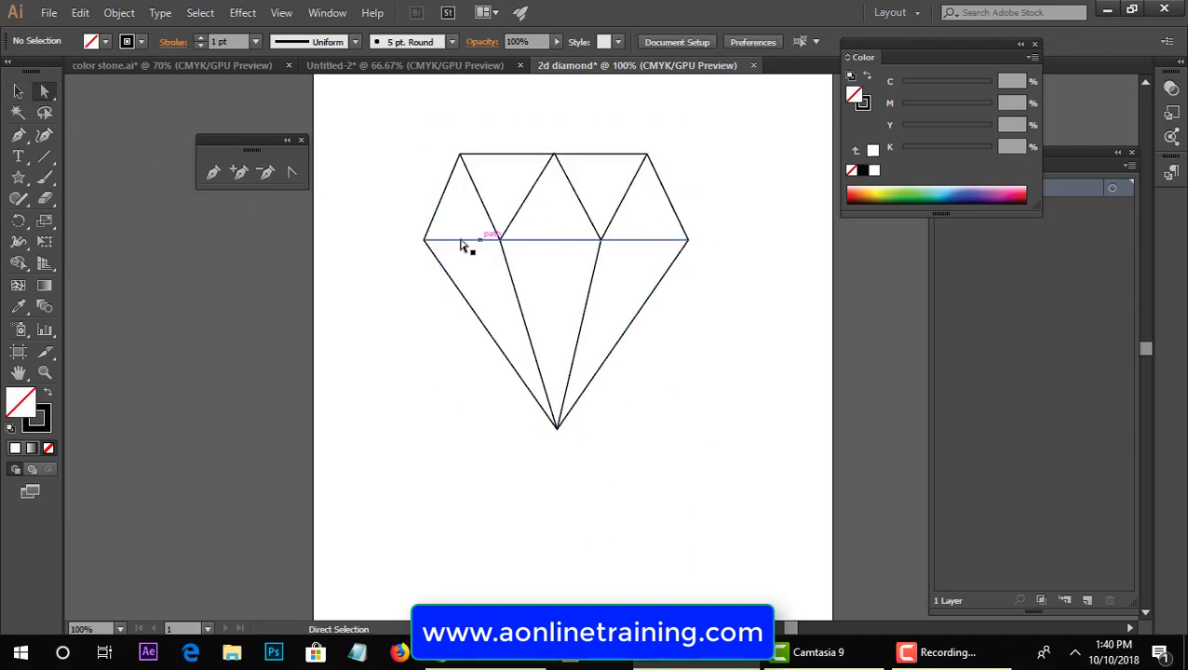
left_click(424, 241)
left_click_drag(420, 248, 415, 241)
left_click(430, 269)
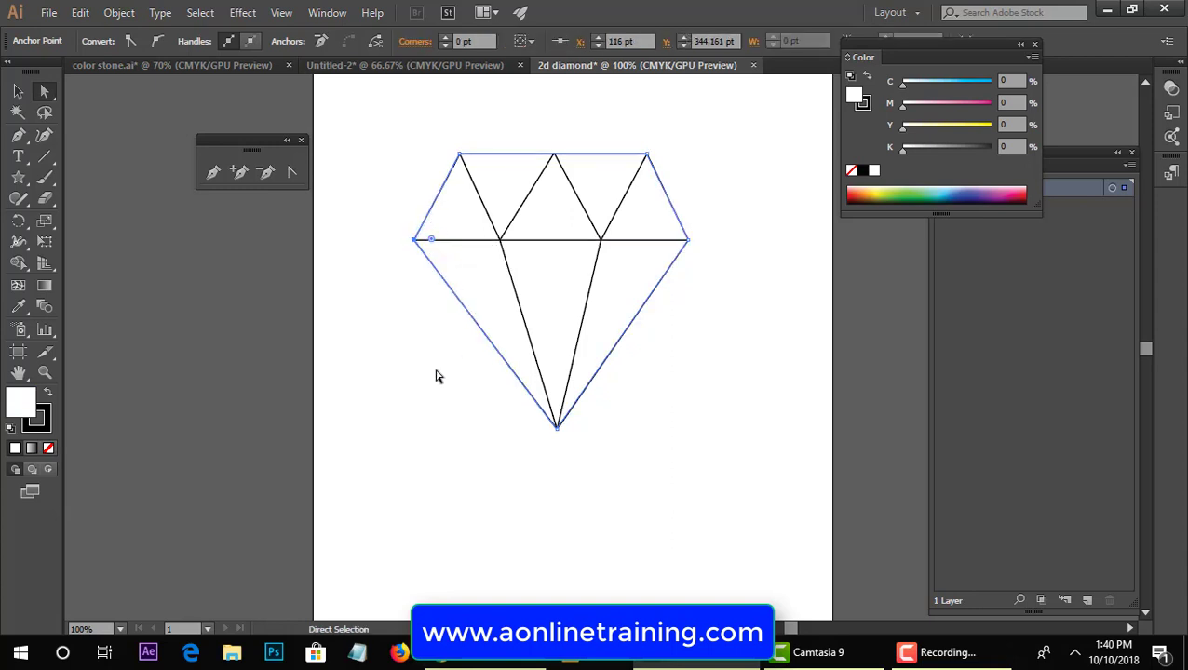
left_click(438, 376)
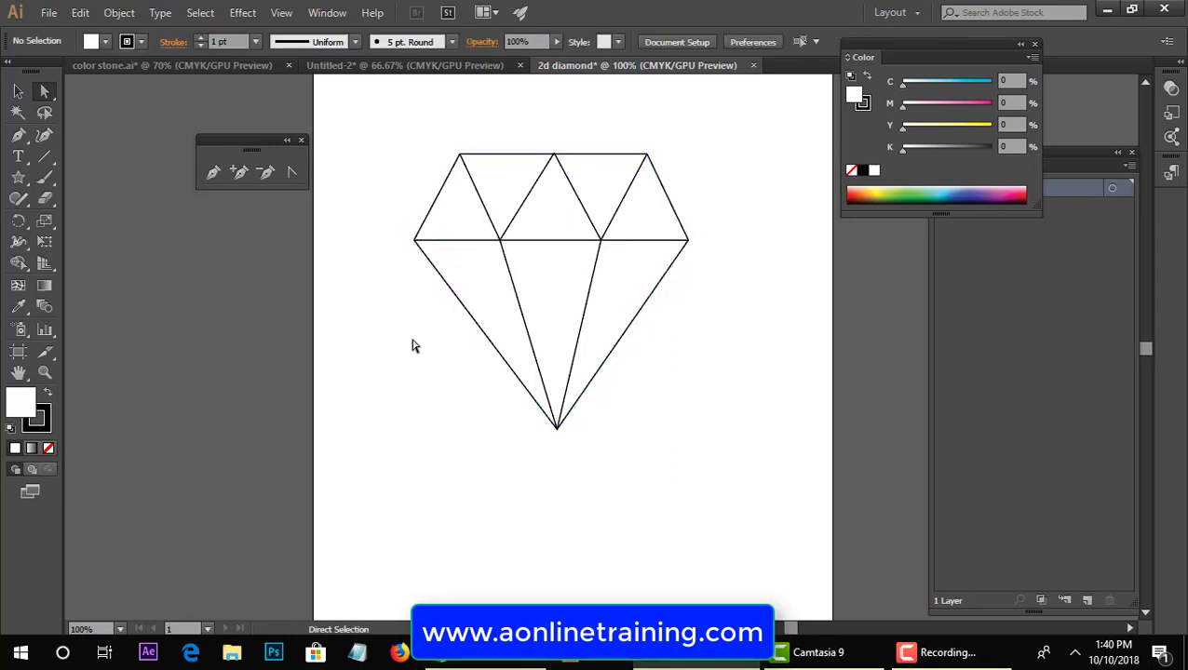
left_click(17, 90)
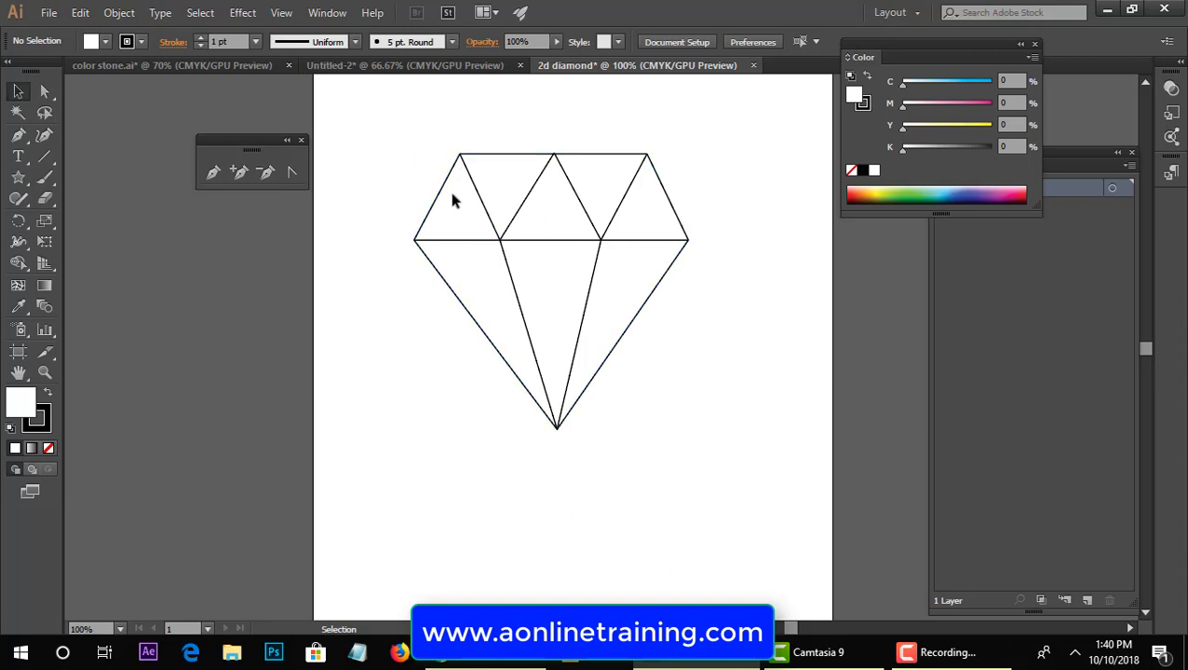
left_click_drag(389, 118, 783, 479)
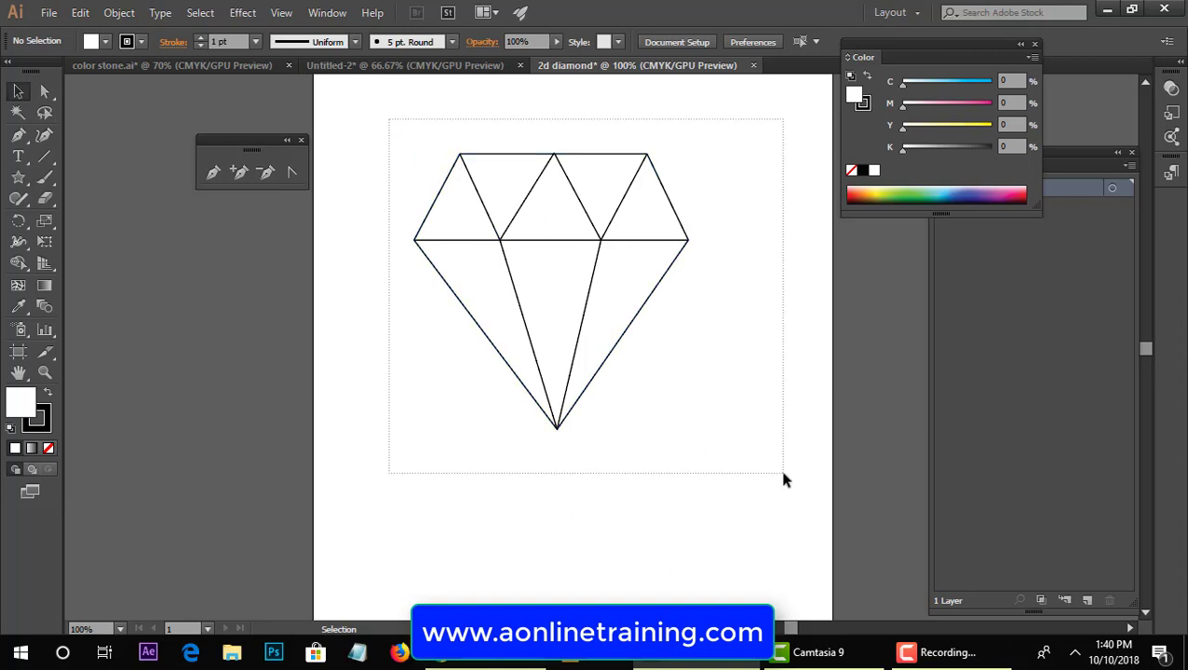
Step: Apply Pathfinder Divide to split the diamond's crossing lines into facets
left_click(327, 12)
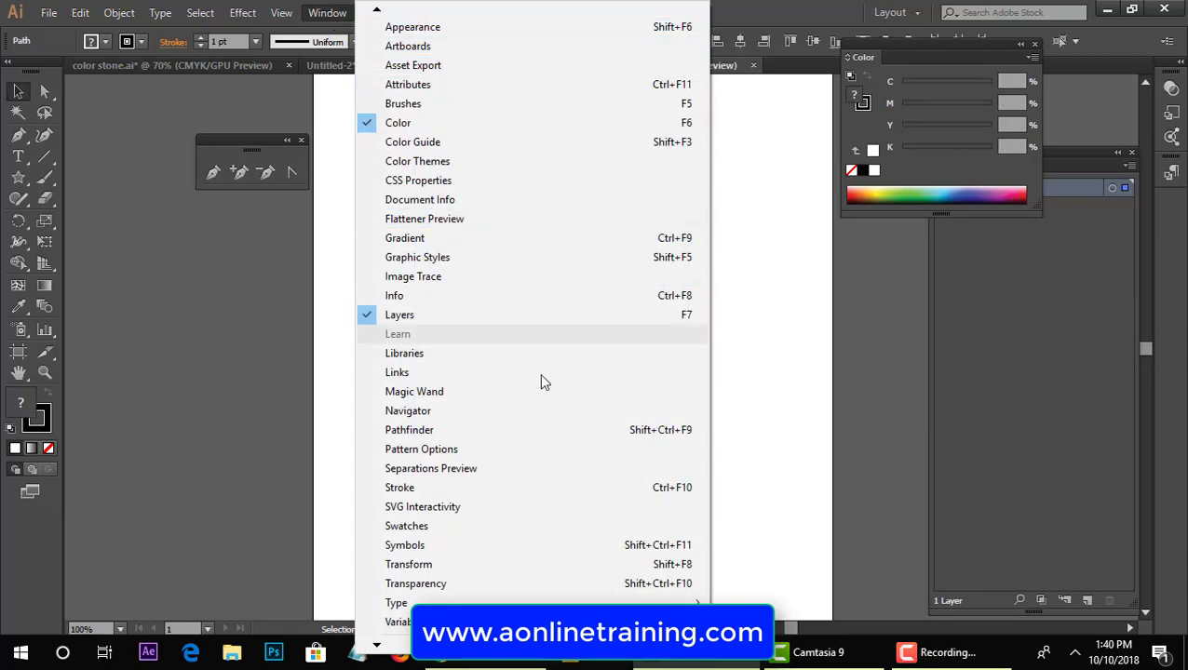
left_click(527, 436)
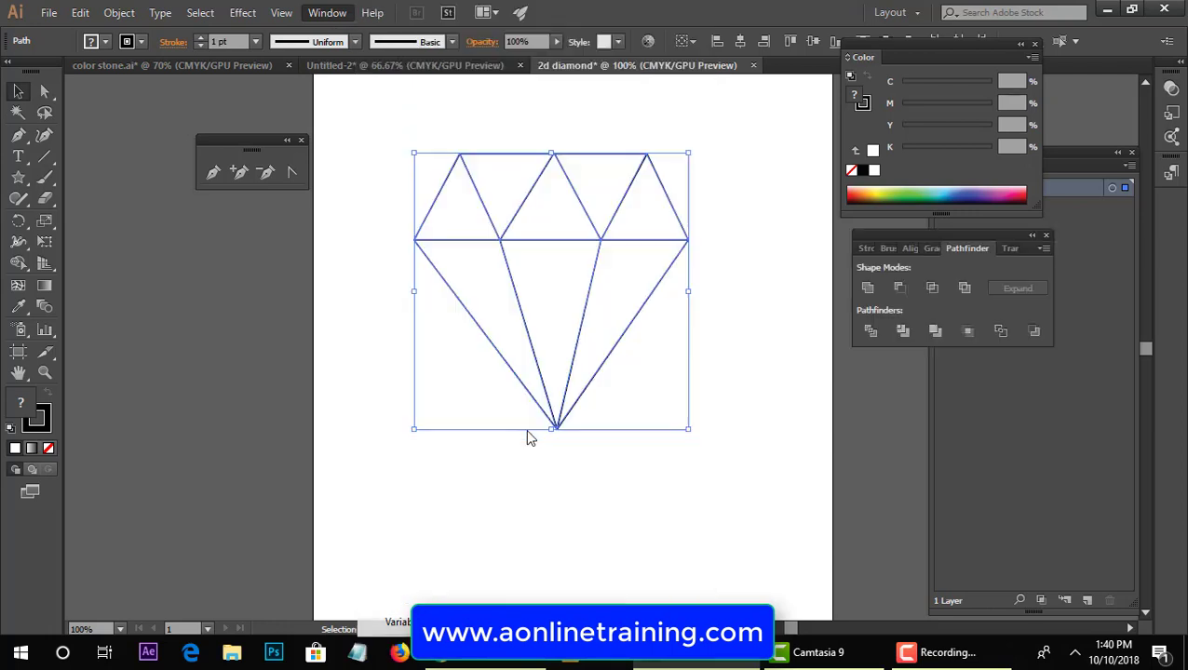
left_click(874, 334)
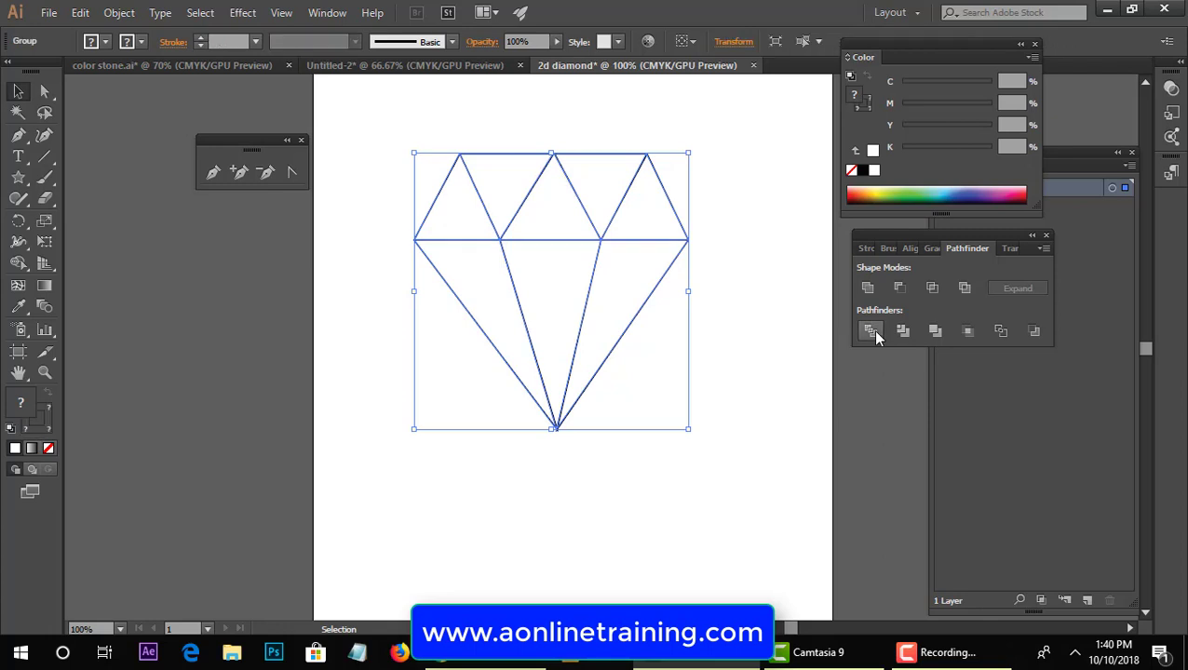
left_click(747, 447)
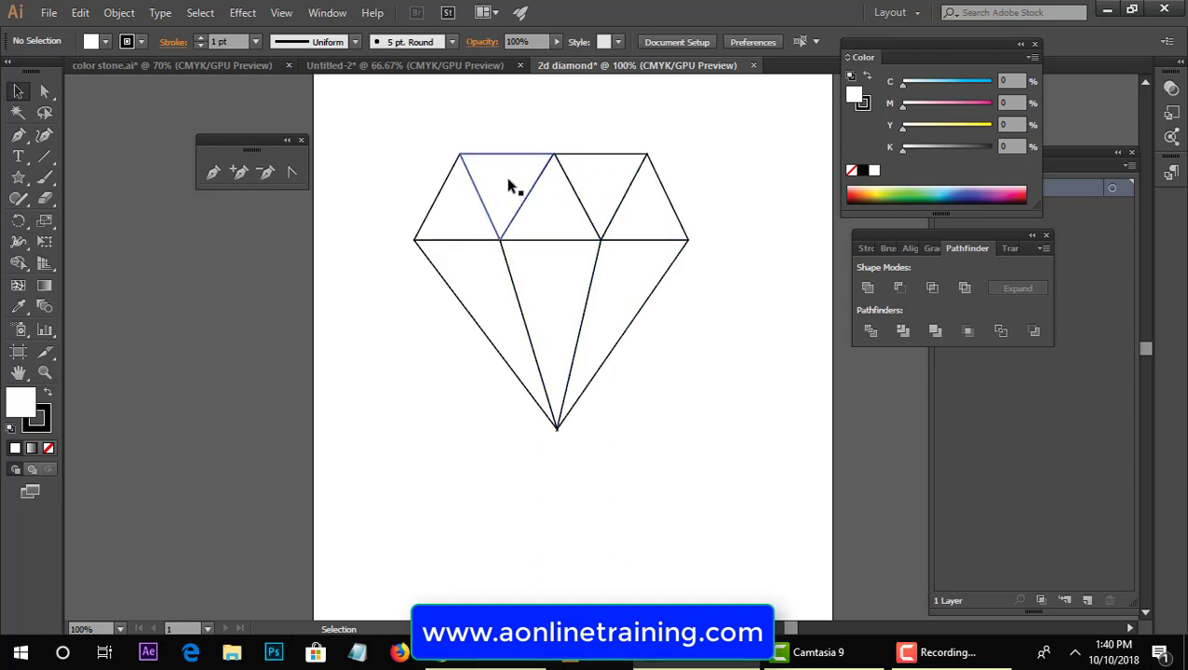
Step: Ungroup the divided diamond into individual facet shapes
left_click(462, 227)
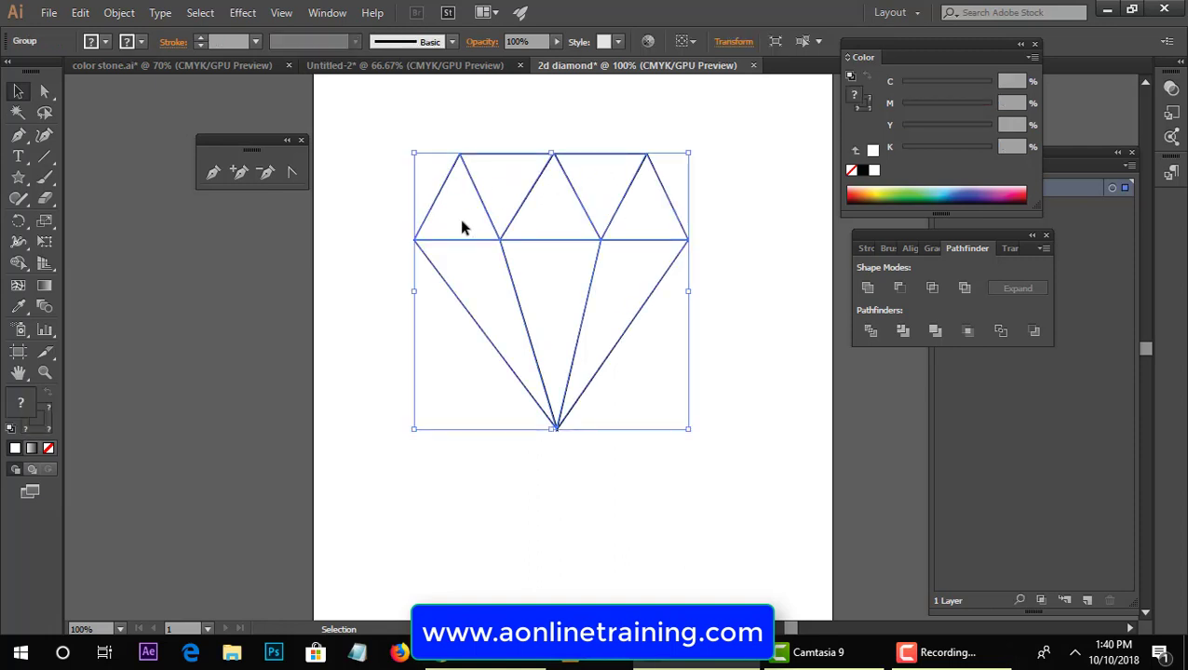
right_click(462, 222)
left_click(550, 332)
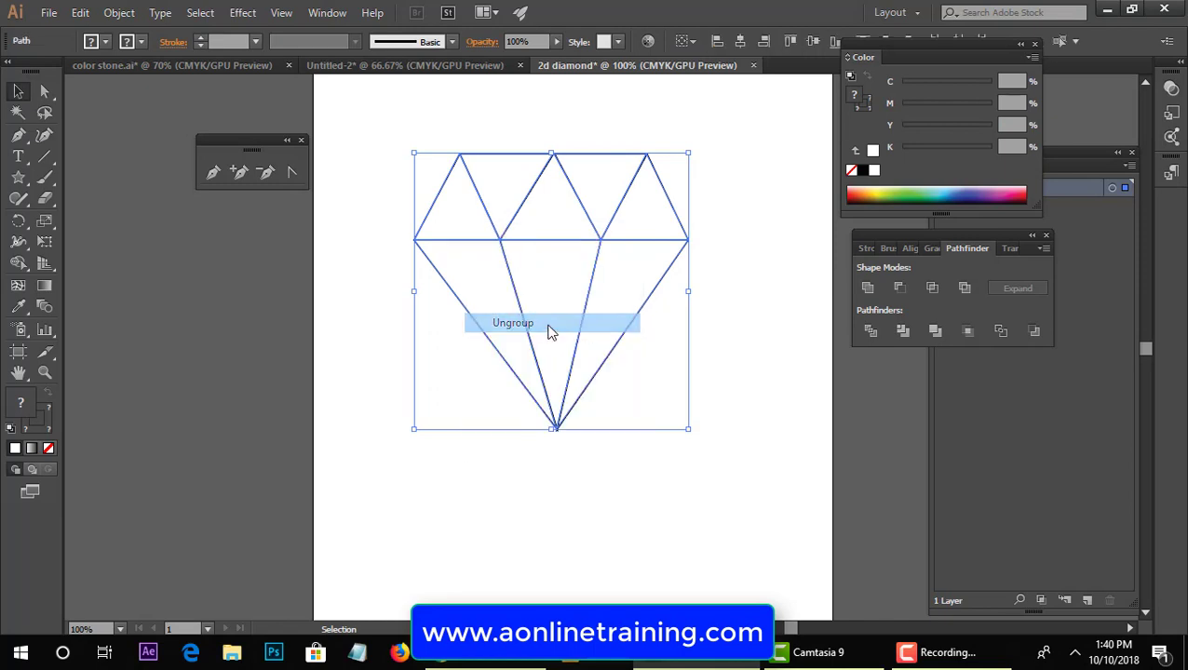
left_click(757, 353)
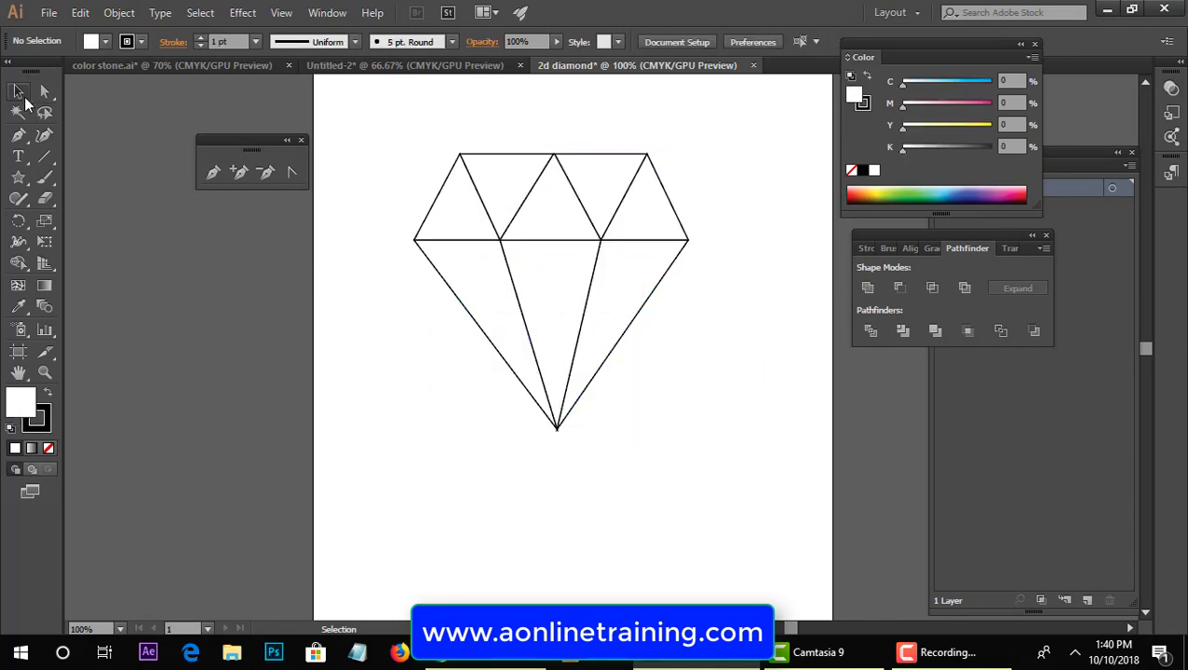
Step: Show the Swatches panel and fill the top-left triangle with 10% grey
left_click(459, 225)
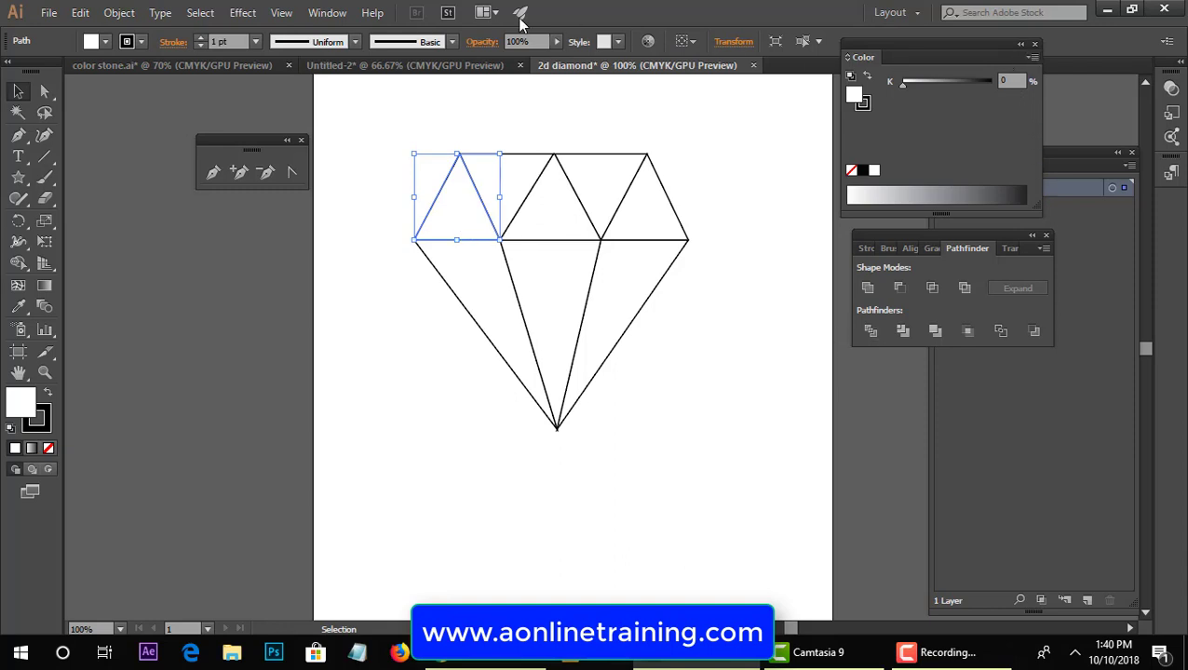
left_click(327, 13)
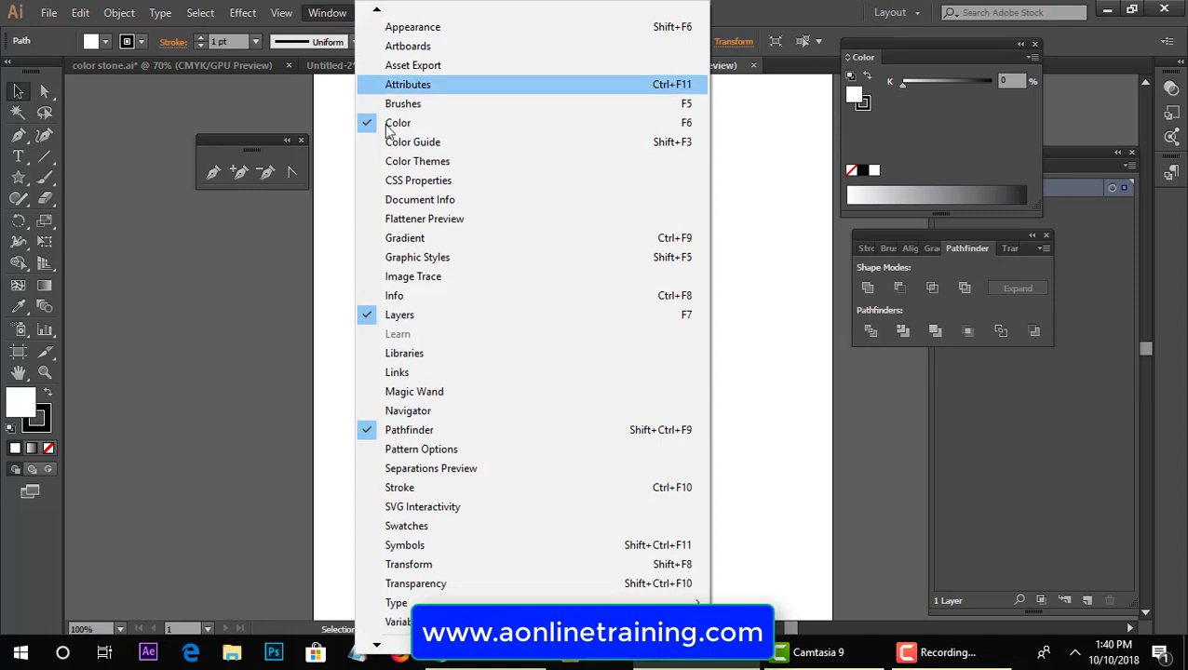
left_click(476, 536)
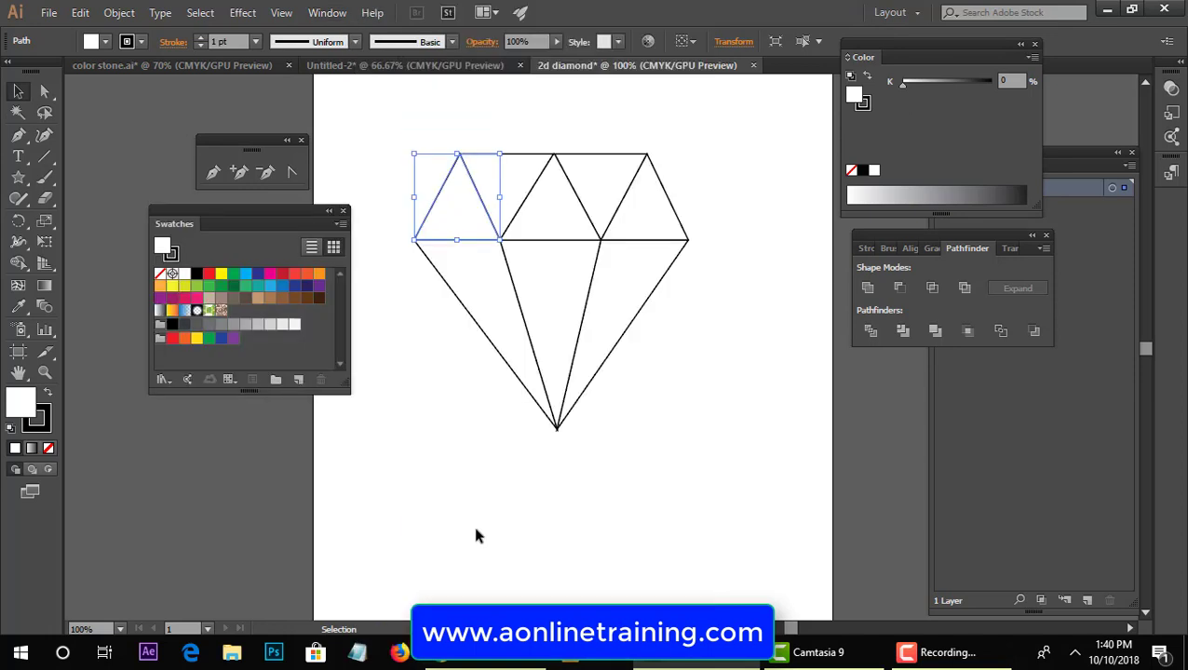
left_click(258, 325)
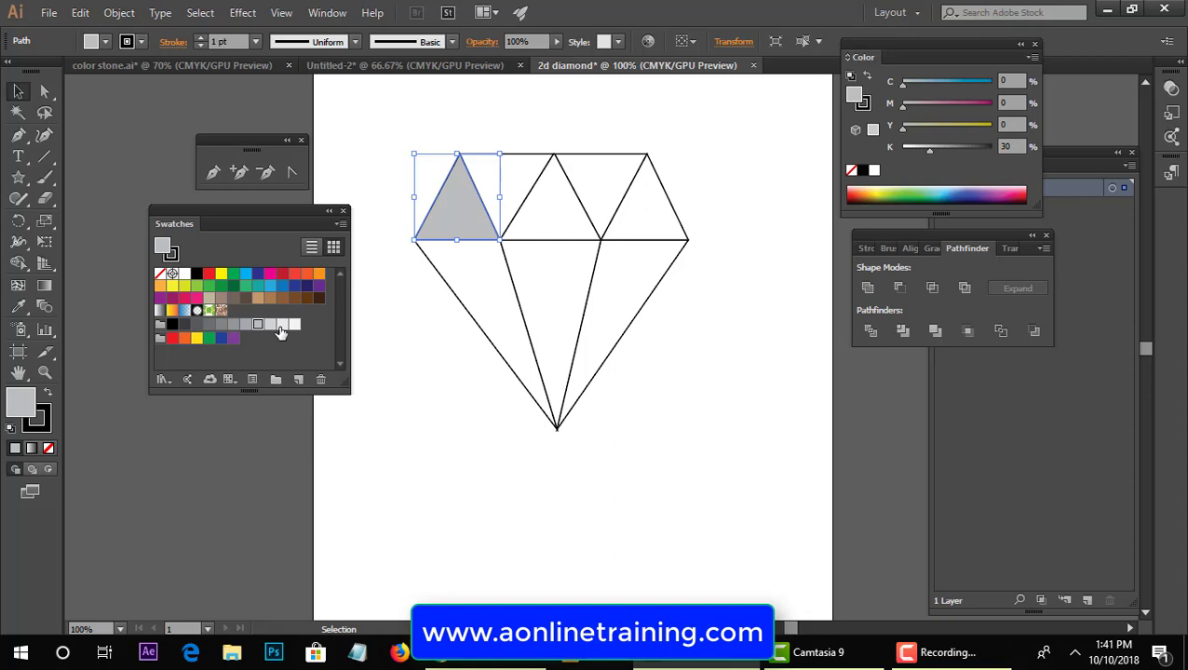
left_click(282, 324)
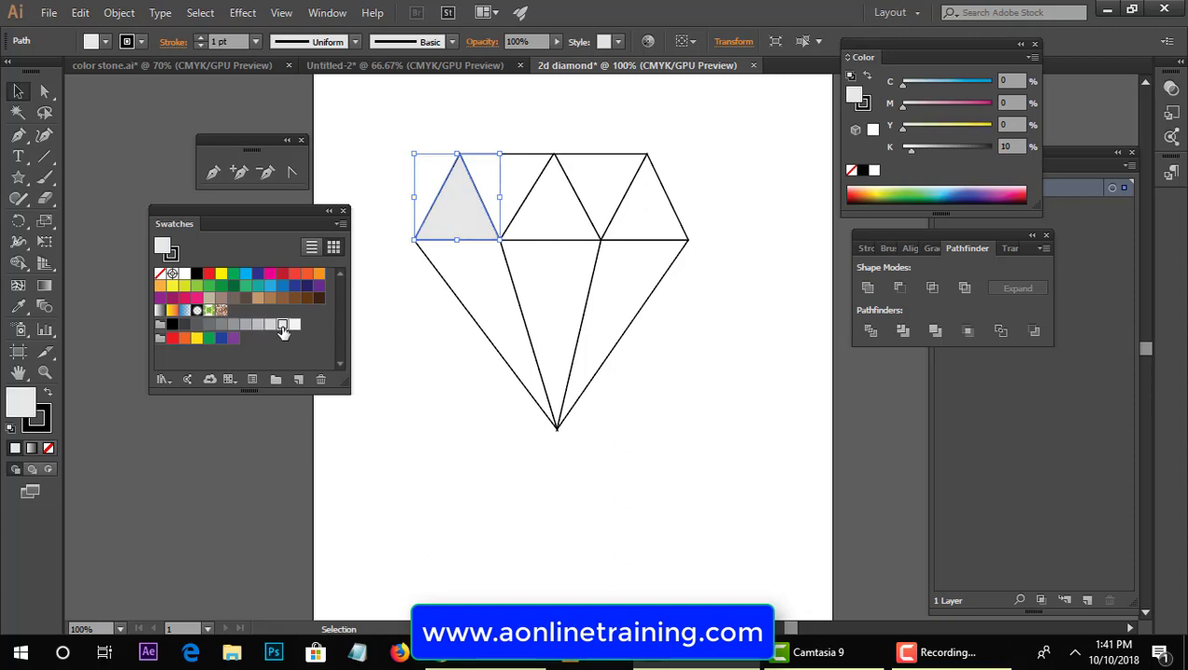
Step: Fill the lower-left and lower-right facets 20% grey and the top-right triangle 10% grey
left_click(481, 310)
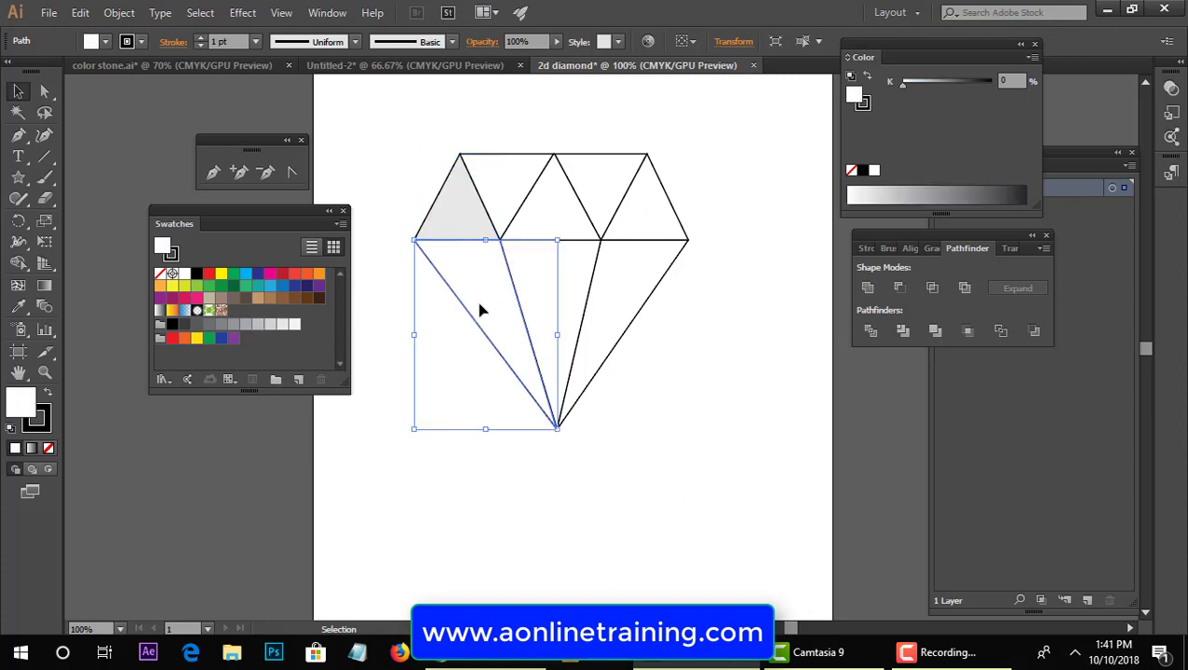
left_click(270, 325)
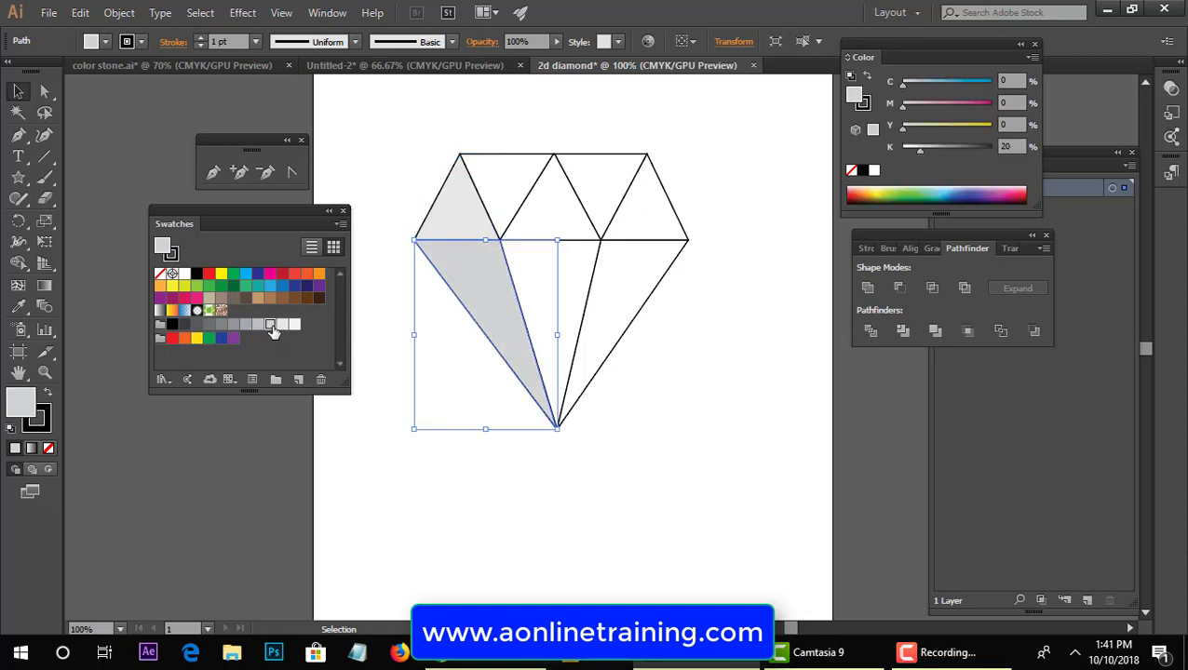
left_click(663, 224)
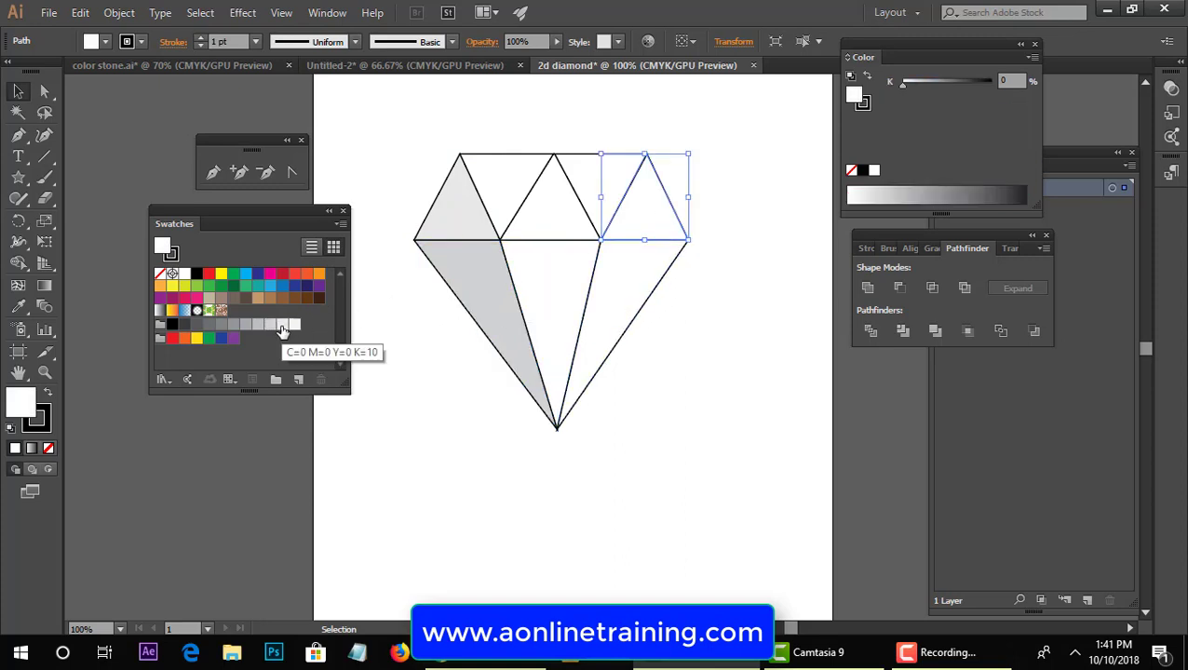
left_click(282, 326)
left_click(618, 300)
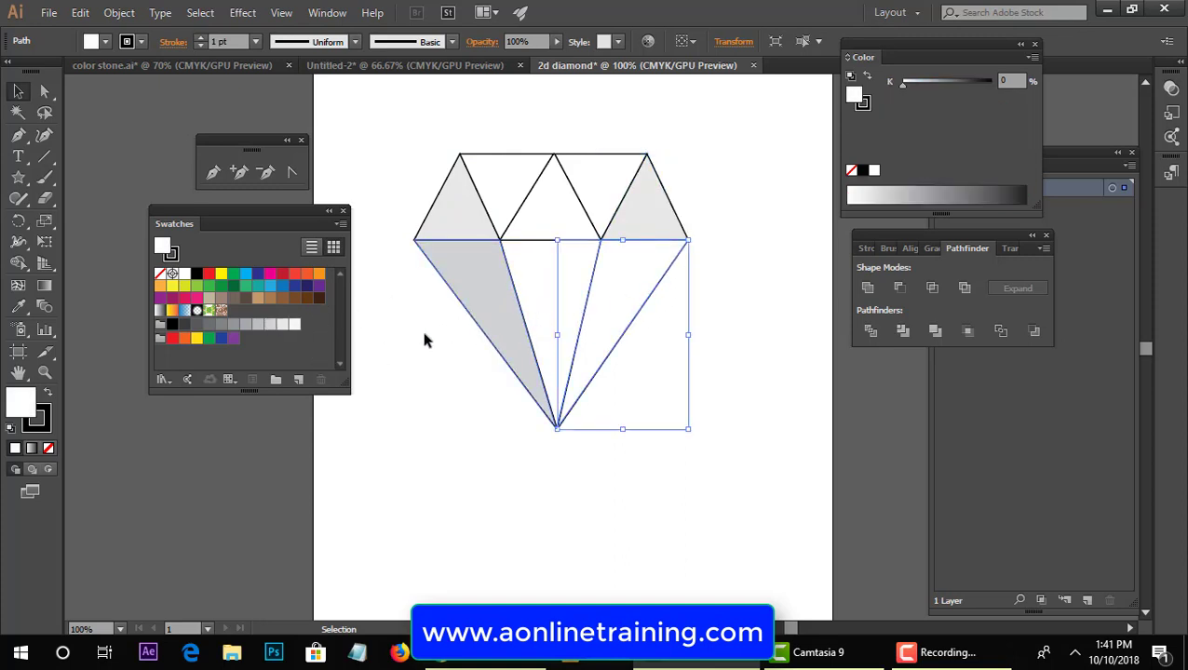
left_click(270, 326)
left_click(417, 453)
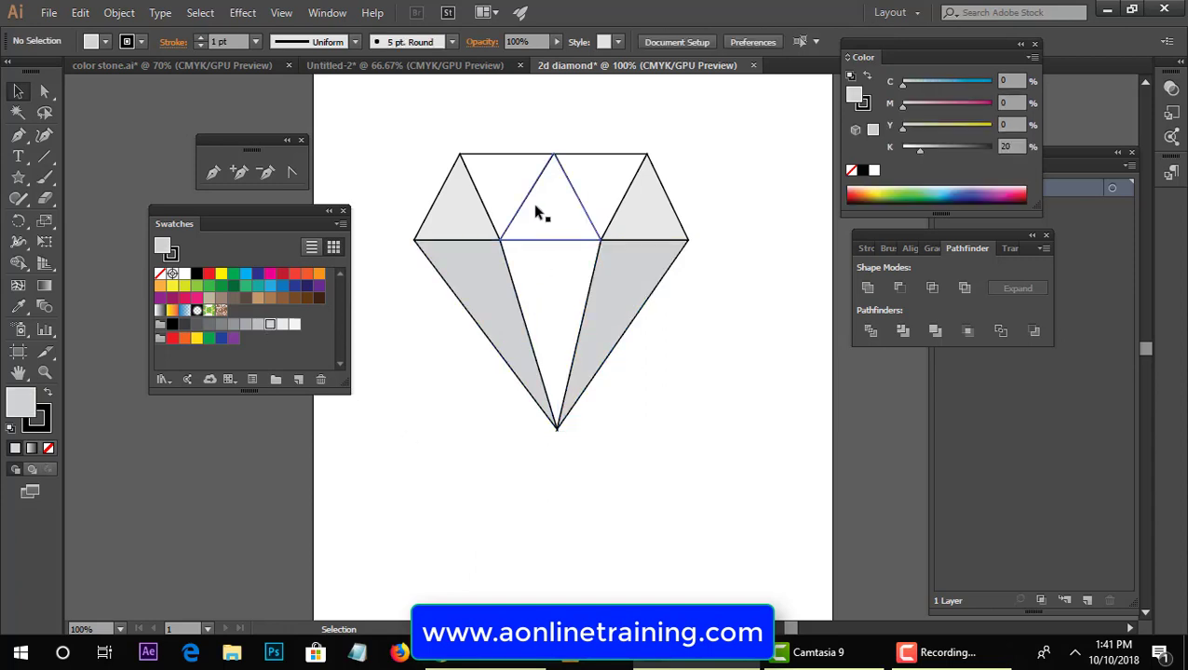
Step: Fill the second inverted top triangle 20% grey and the centre lower facet 5% grey
left_click(505, 176)
left_click(246, 324)
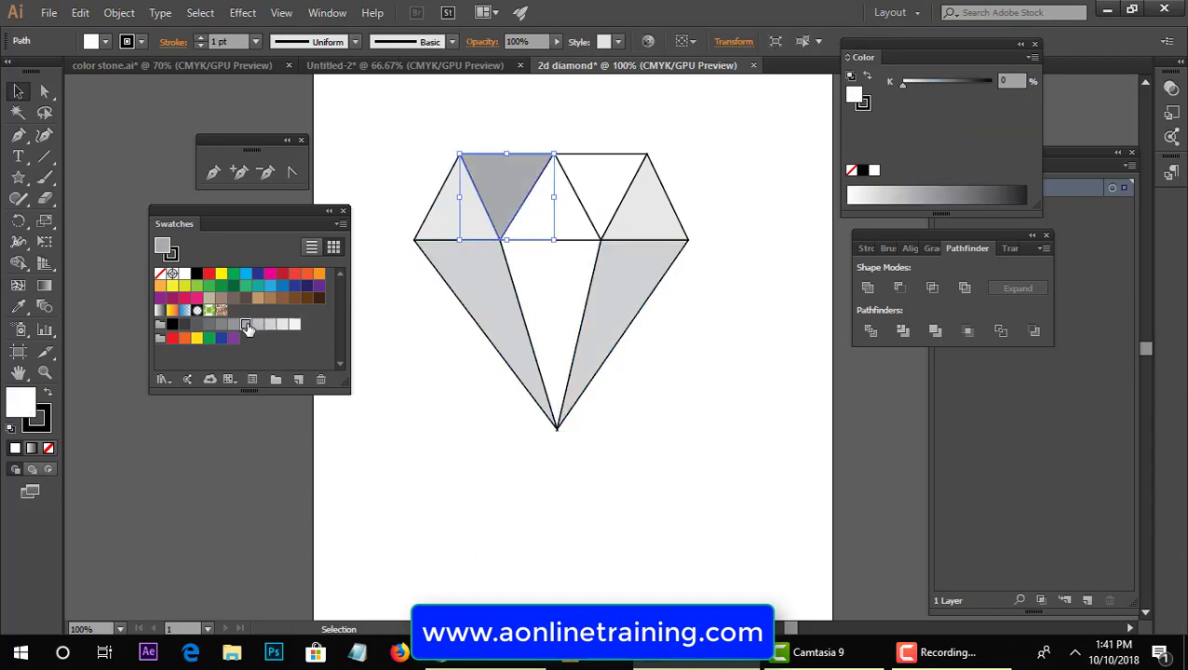
left_click(258, 324)
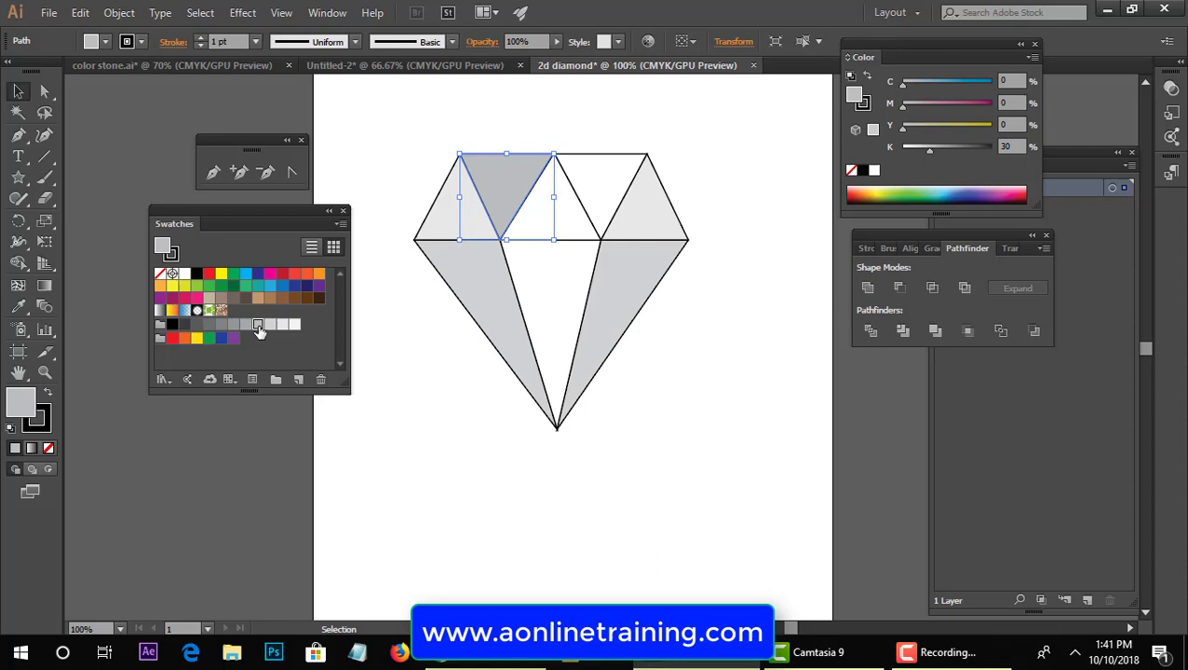
left_click(269, 324)
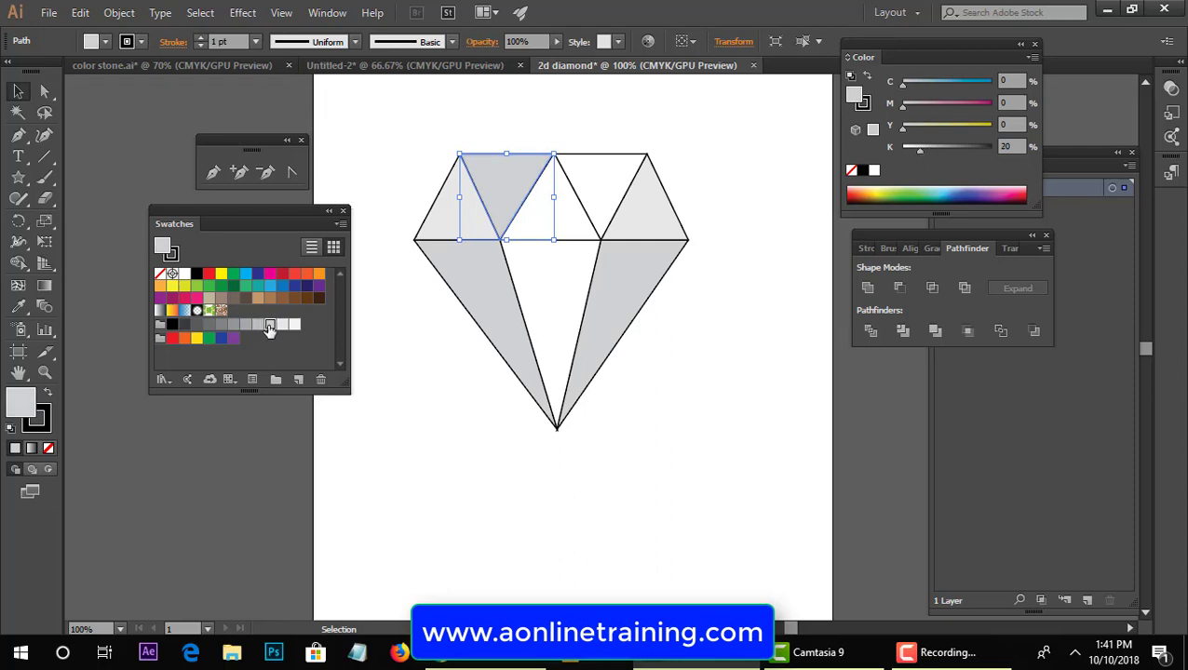
left_click(558, 311)
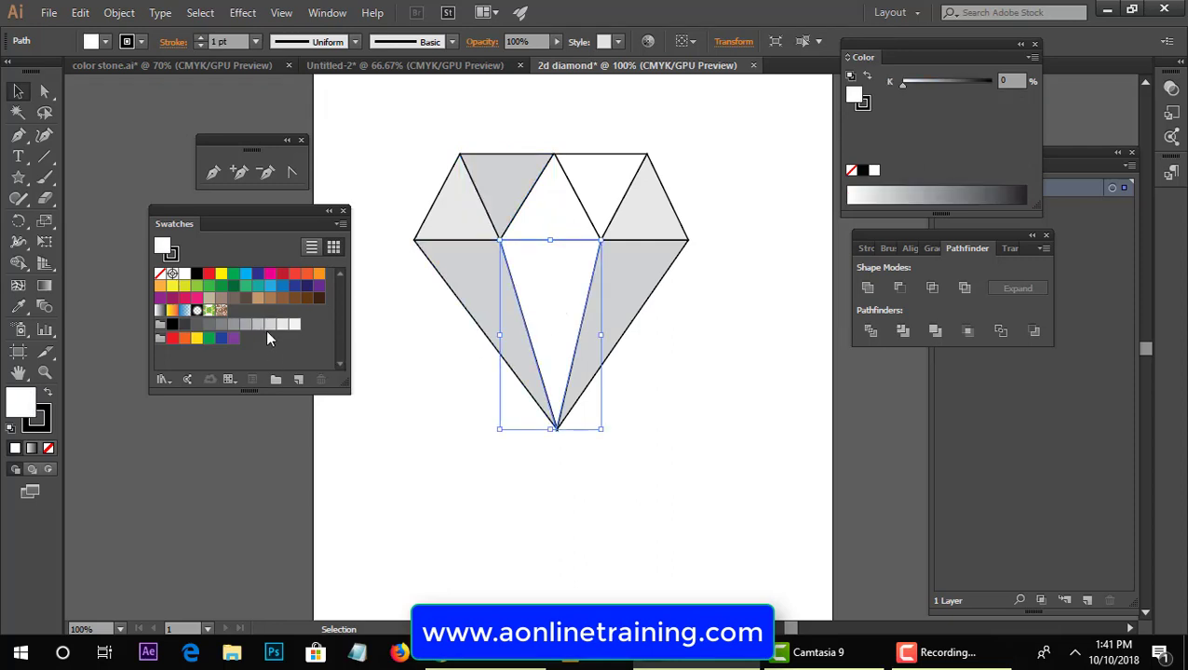
left_click(269, 325)
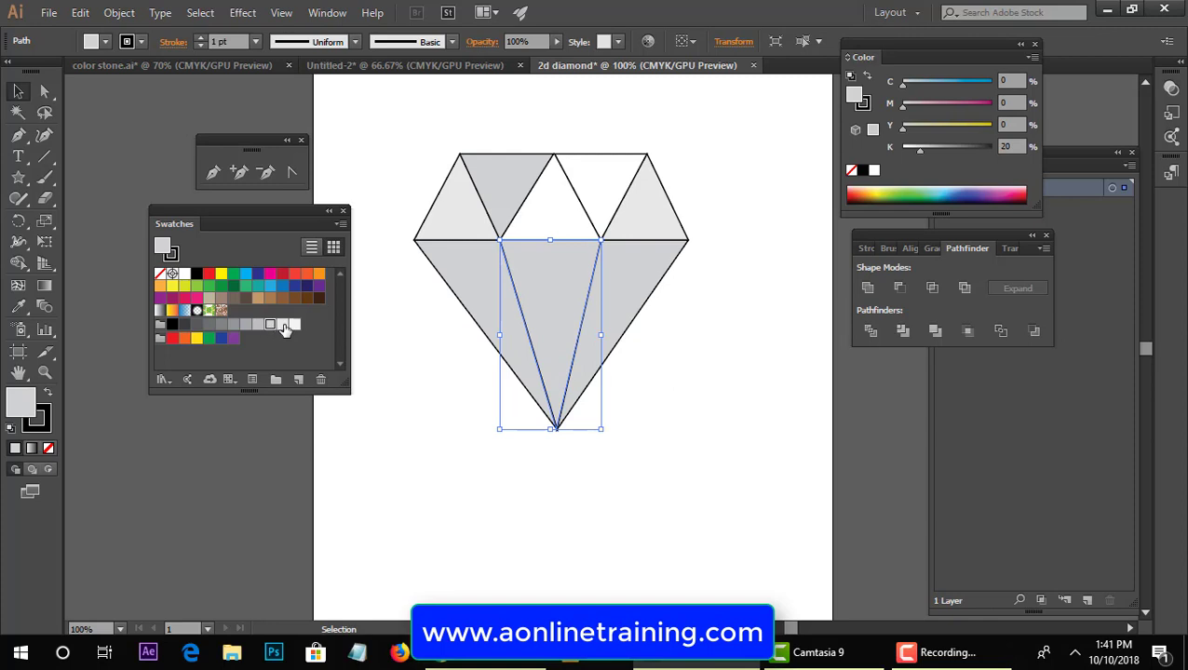
left_click(282, 324)
left_click(294, 325)
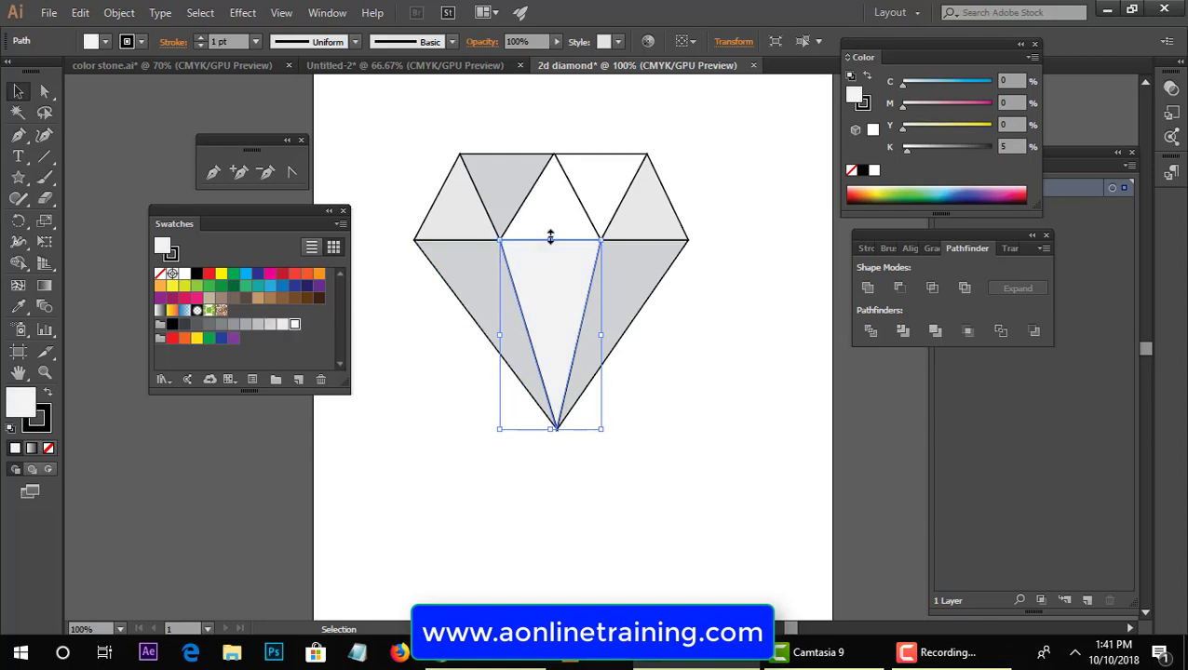
Step: Shade the top-right inverted triangle grey and keep the centre lower facet at 5%
left_click(596, 189)
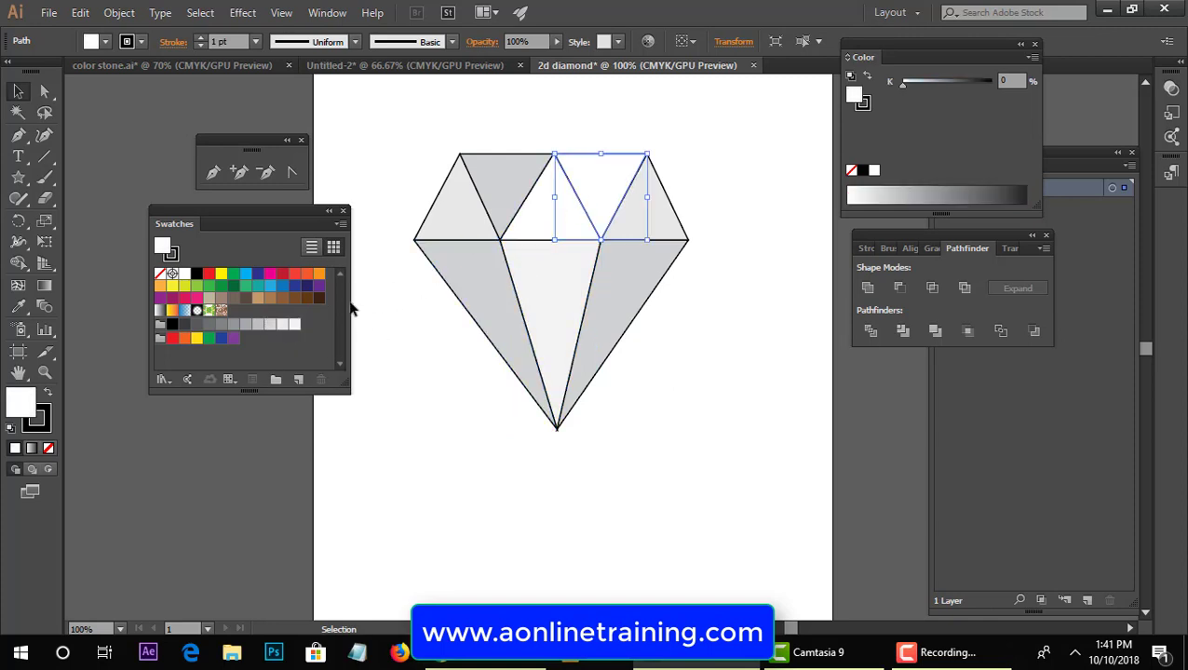
left_click(269, 325)
left_click(260, 326)
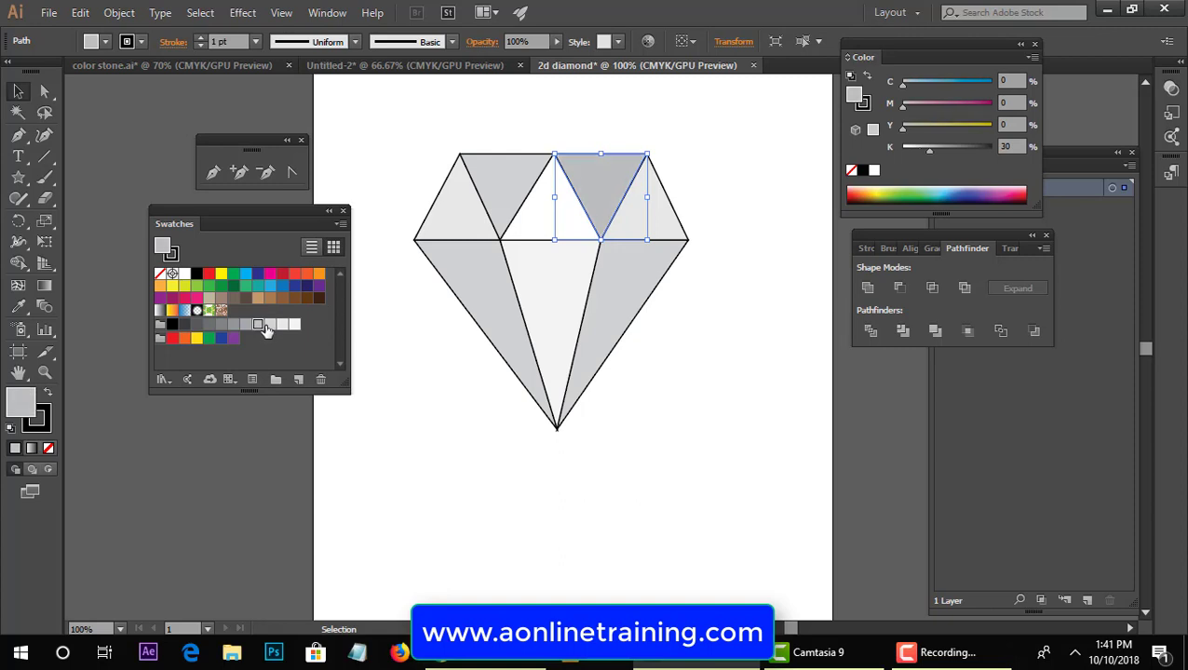
left_click(552, 282)
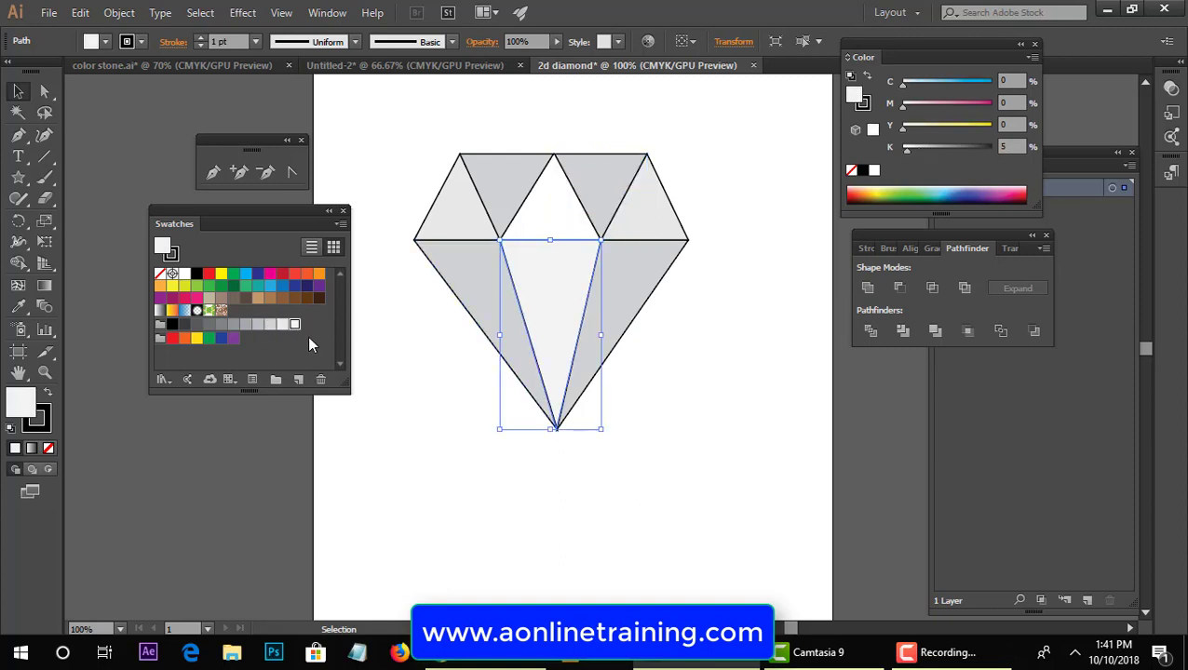
left_click(284, 325)
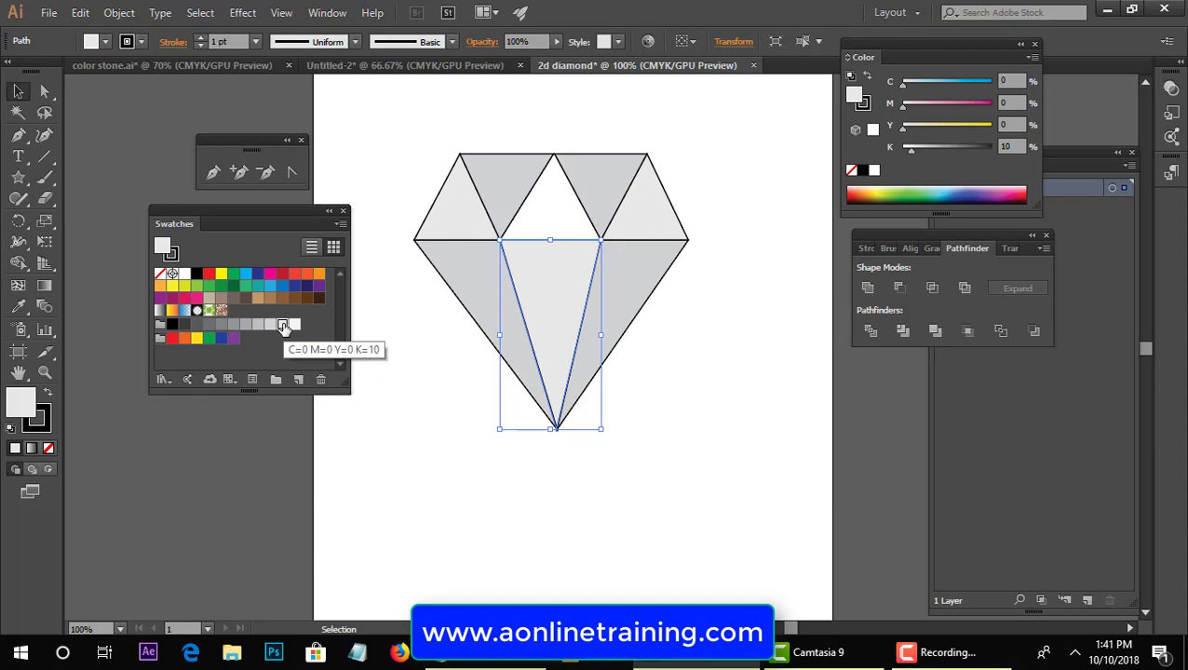
left_click(293, 326)
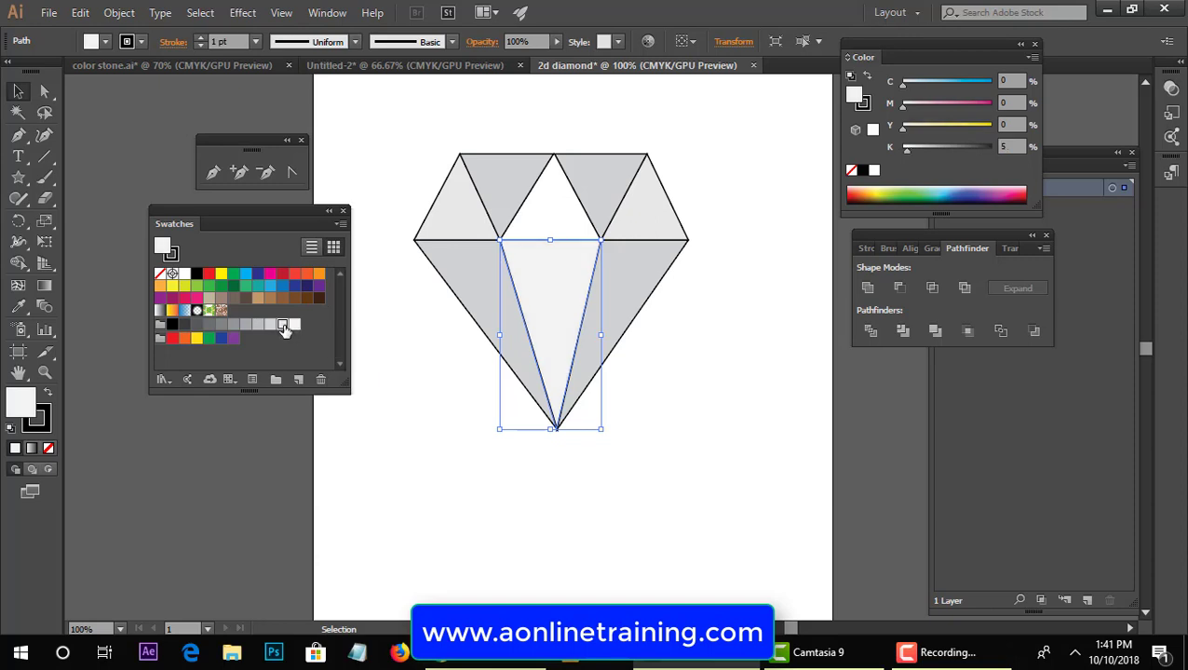
Step: Fill the top middle triangle with the palest 5% grey
left_click(556, 222)
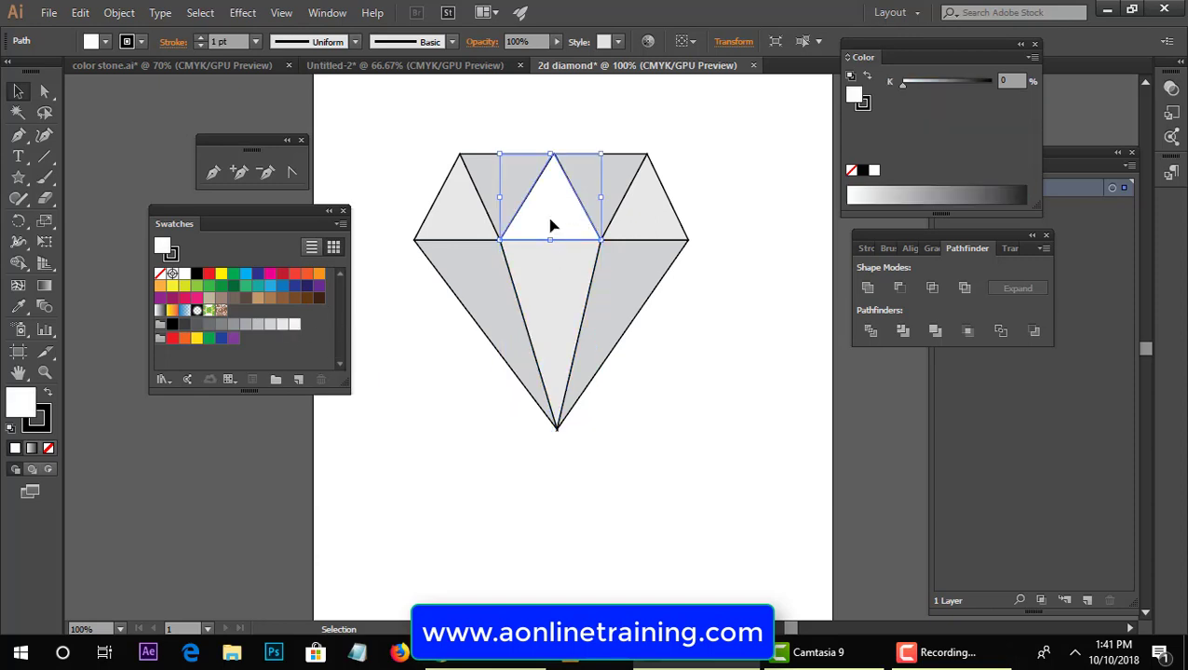
left_click(283, 326)
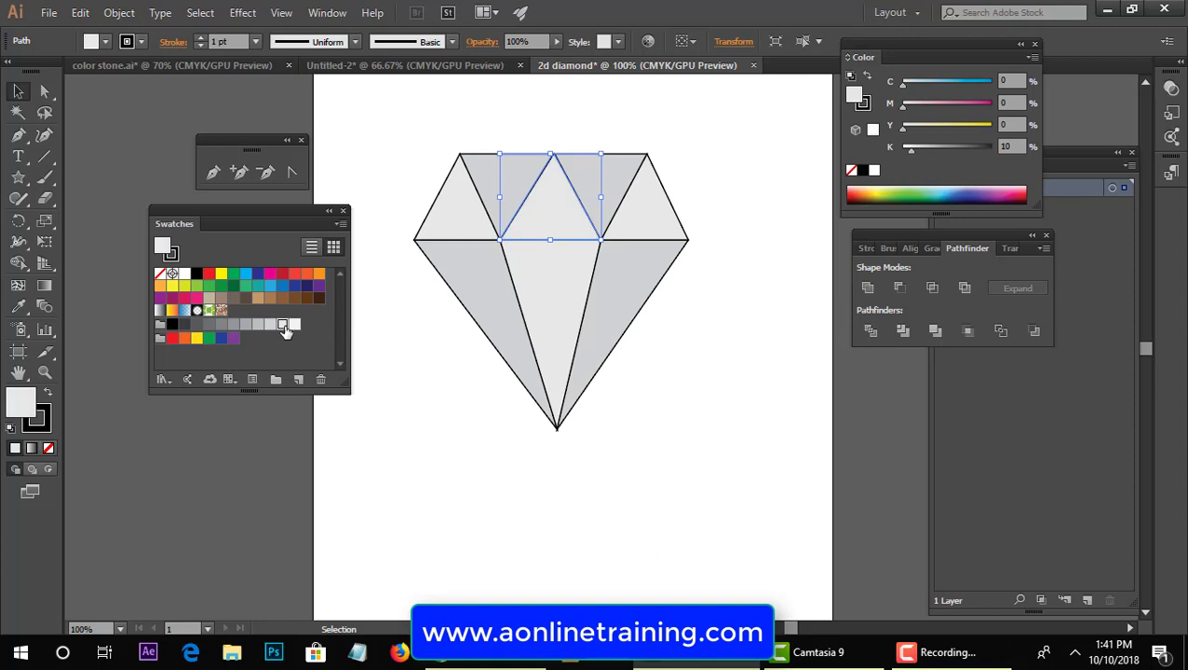
left_click(294, 326)
left_click(678, 571)
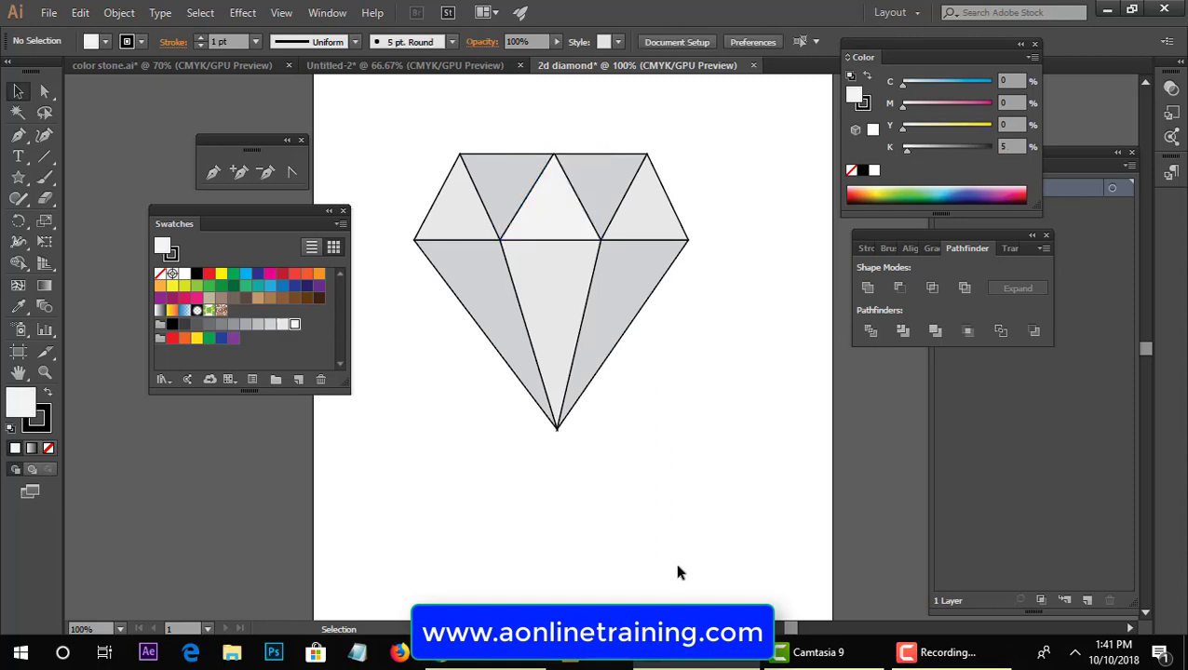
Step: Set the stroke of all diamond facets to None
left_click_drag(734, 561, 404, 108)
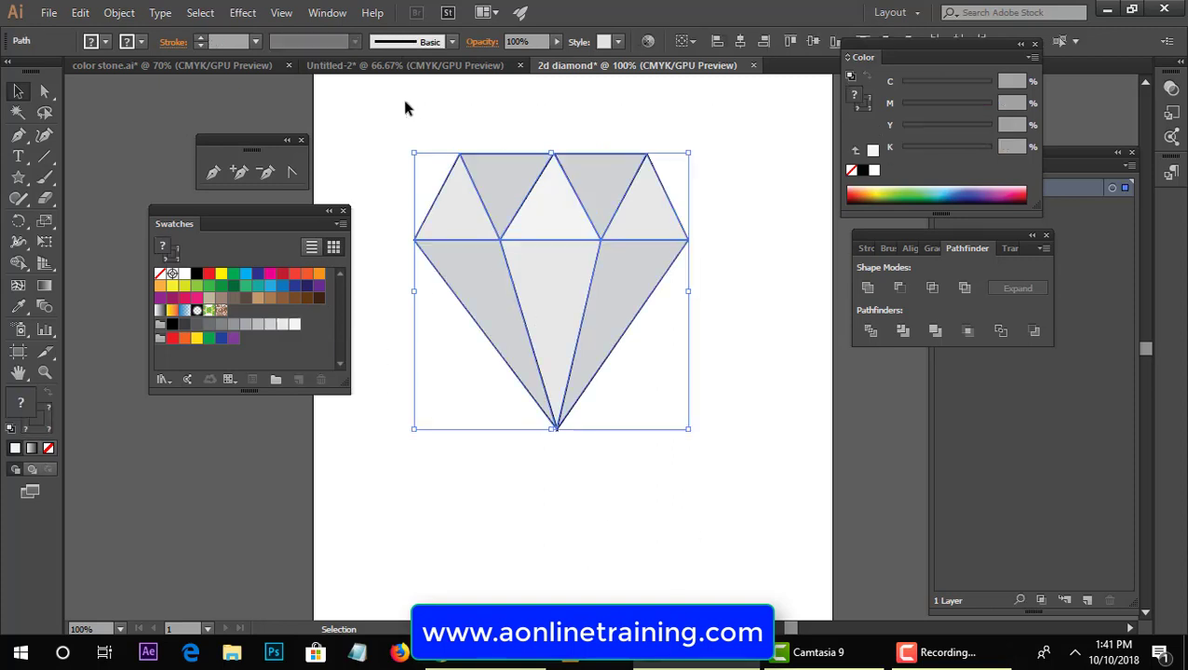
left_click(48, 423)
left_click(50, 450)
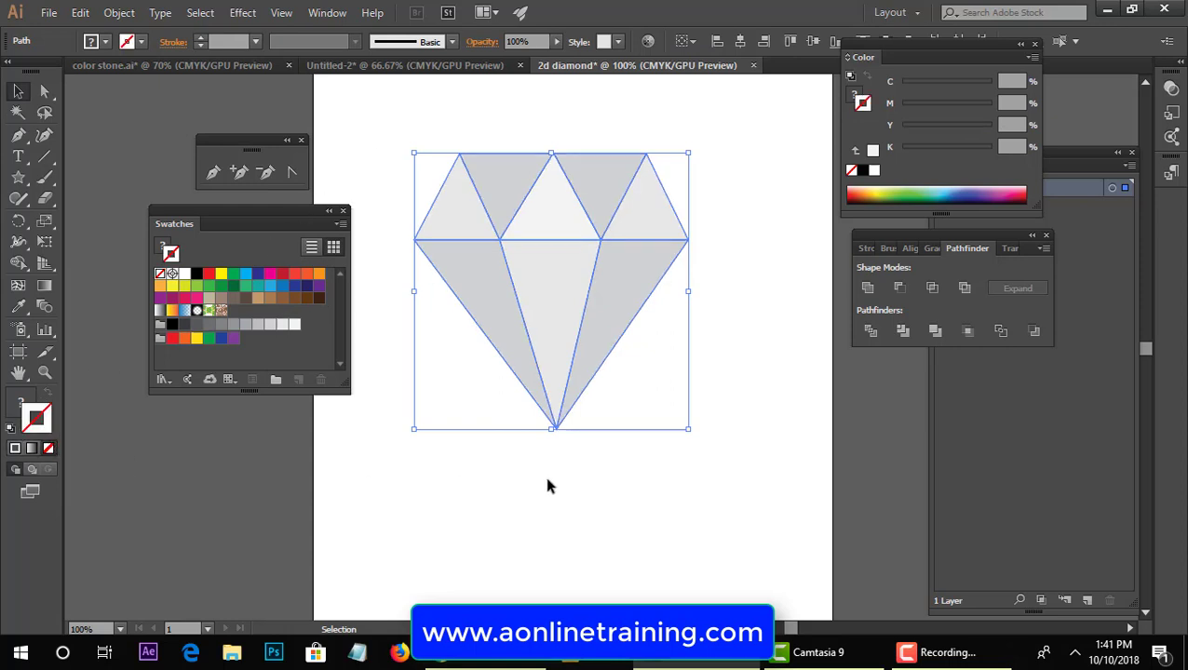
left_click(570, 485)
Step: Group all the diamond's facets into one object
key("a")
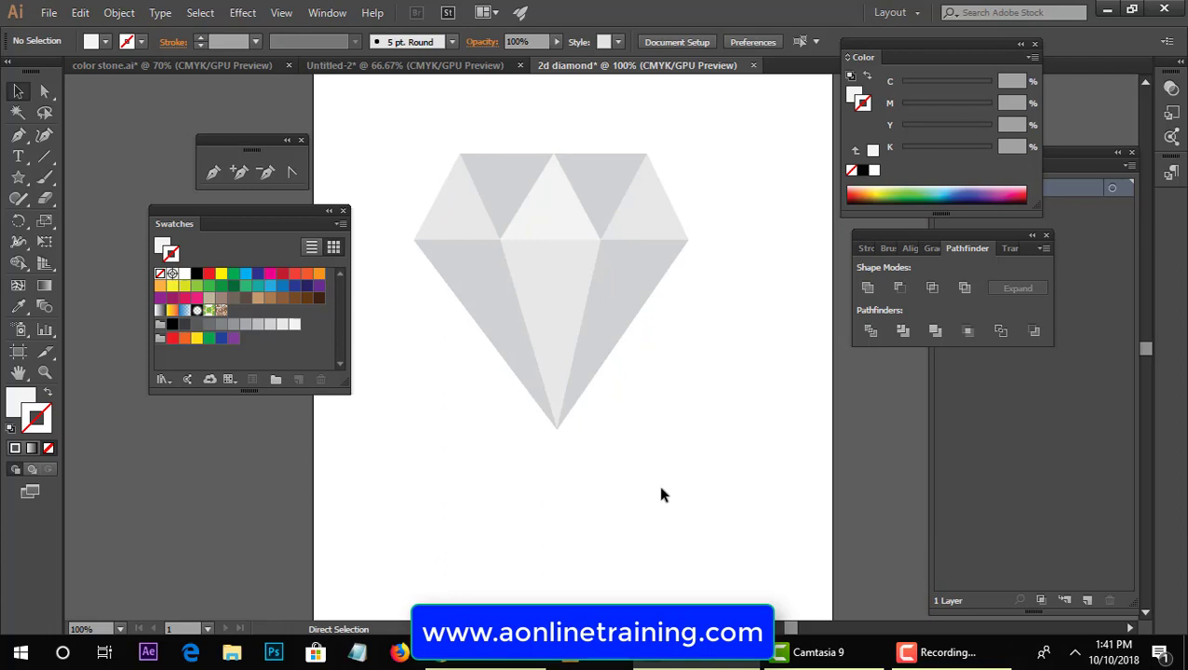
key("ctrl+minus")
key("v")
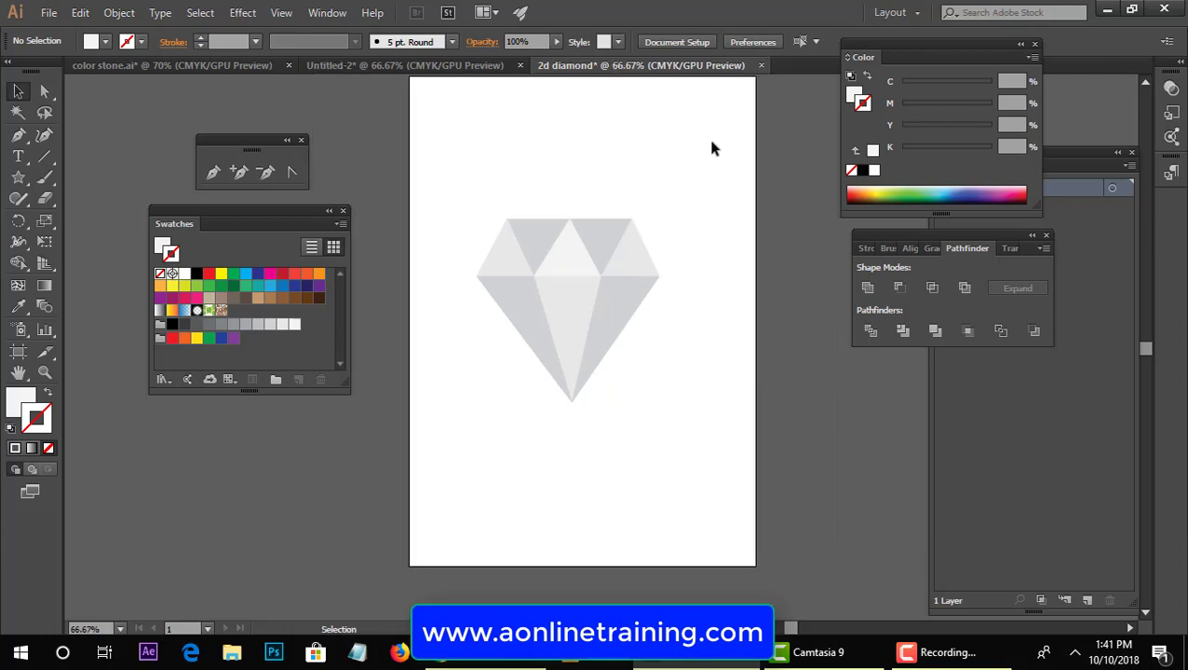
mouse_move(711, 146)
left_mouse_down()
mouse_move(532, 367)
mouse_move(392, 437)
left_mouse_up()
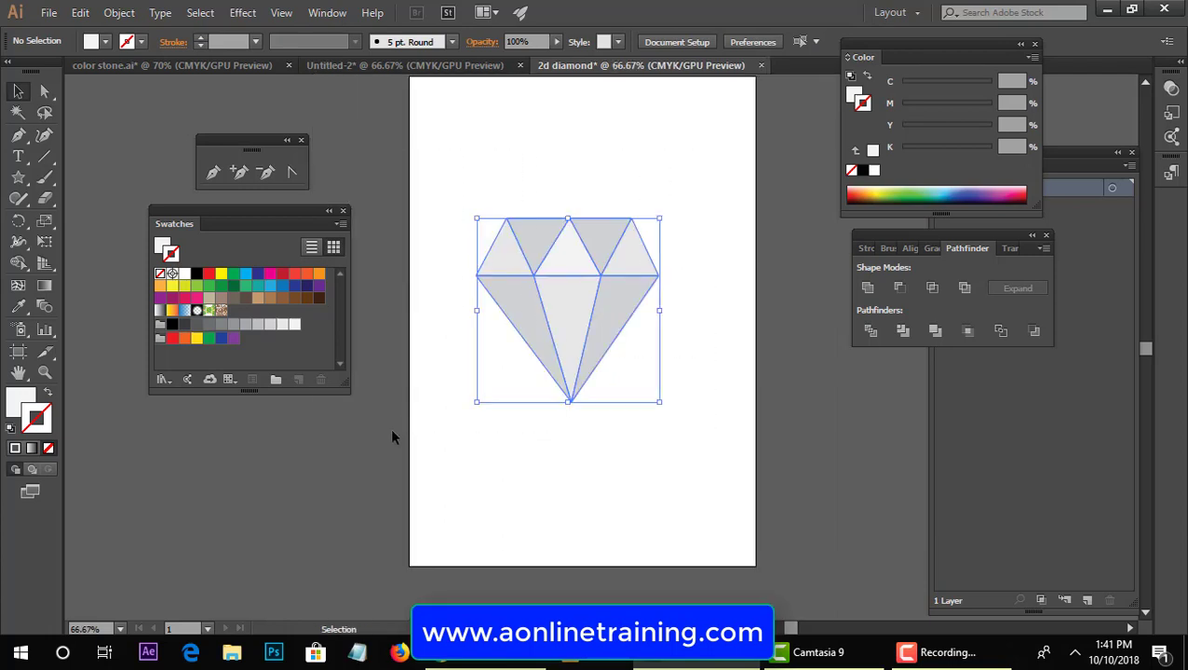
right_click(599, 298)
left_click(663, 380)
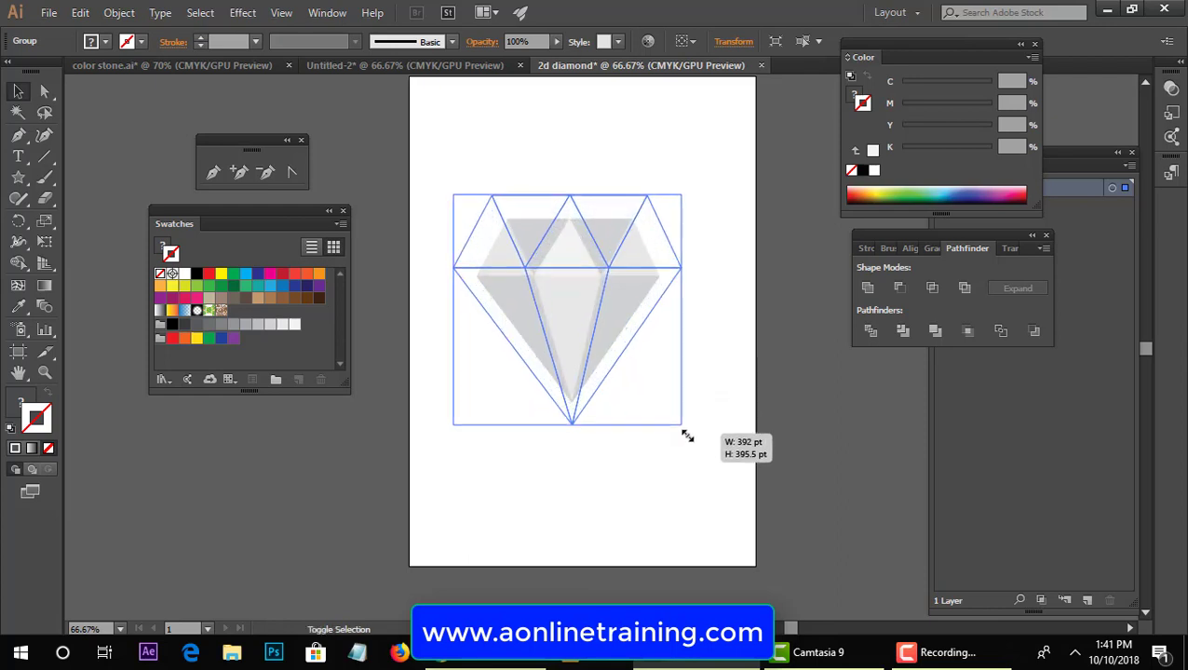
Step: Scale up the grouped diamond and reposition it on the page
left_click_drag(661, 403, 684, 428)
left_click_drag(597, 358, 610, 364)
left_click(713, 439)
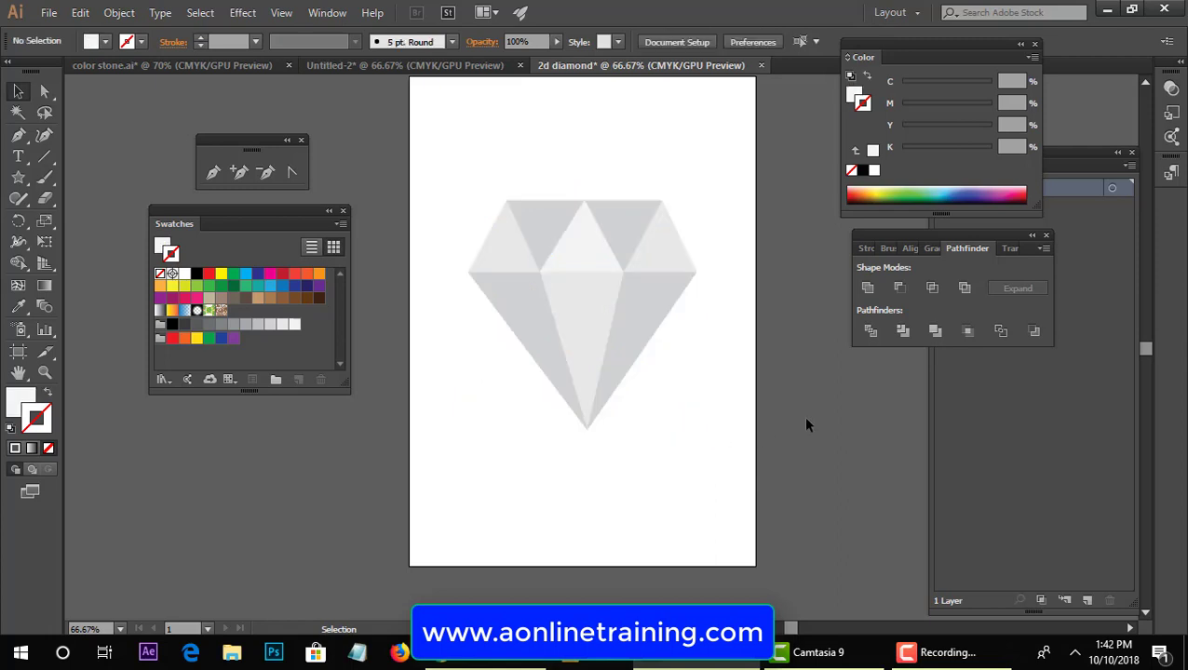
Step: Draw a lens flare near the diamond's top left and move it down onto the gem
left_click_drag(18, 177, 130, 279)
left_click_drag(511, 204, 577, 337)
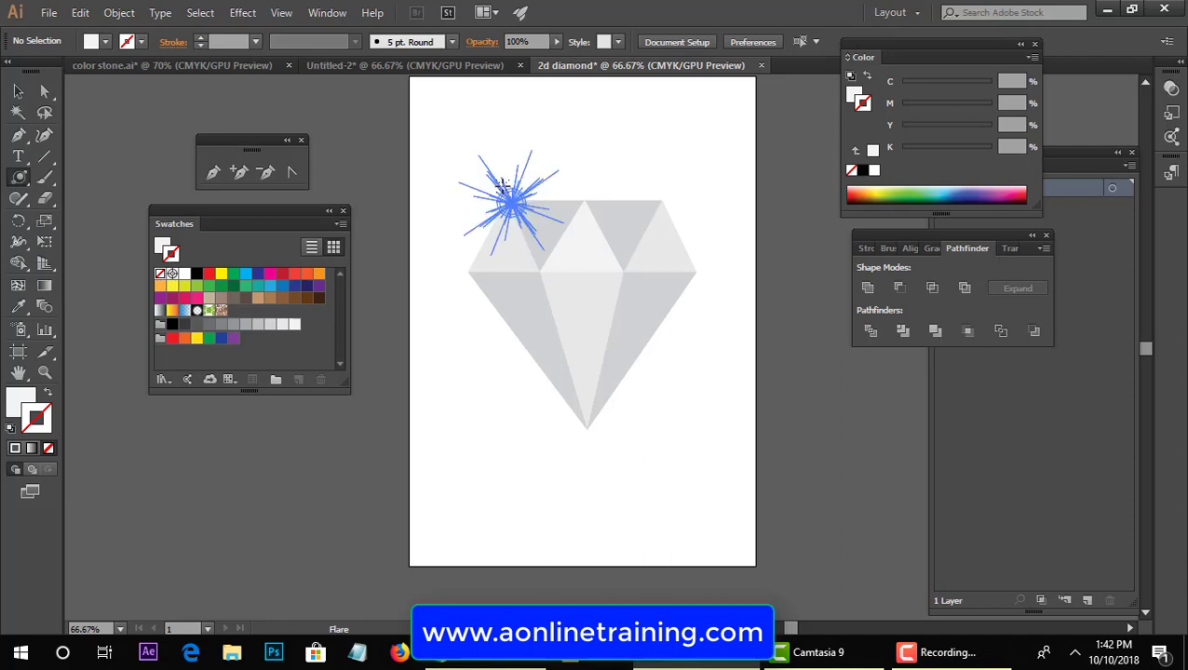
left_click(18, 90)
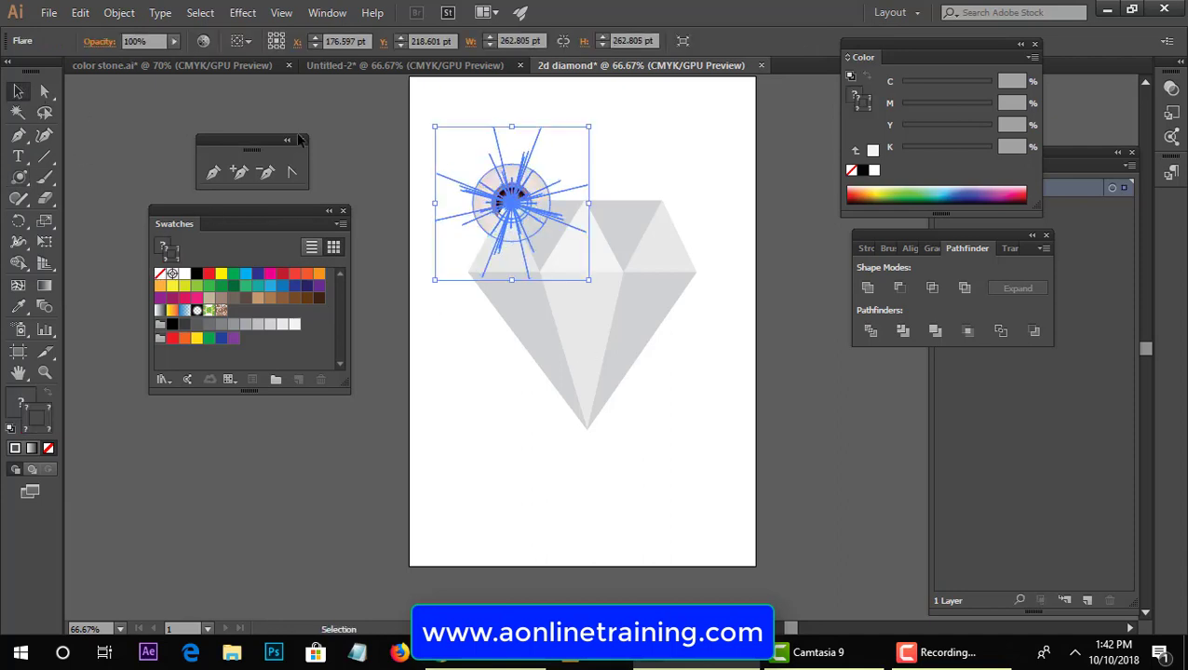
left_click(538, 112)
left_click_drag(523, 187, 554, 248)
Step: Shift the lens flare toward the diamond's centre, deselecting to check its placement
left_click(672, 151)
left_click(722, 287)
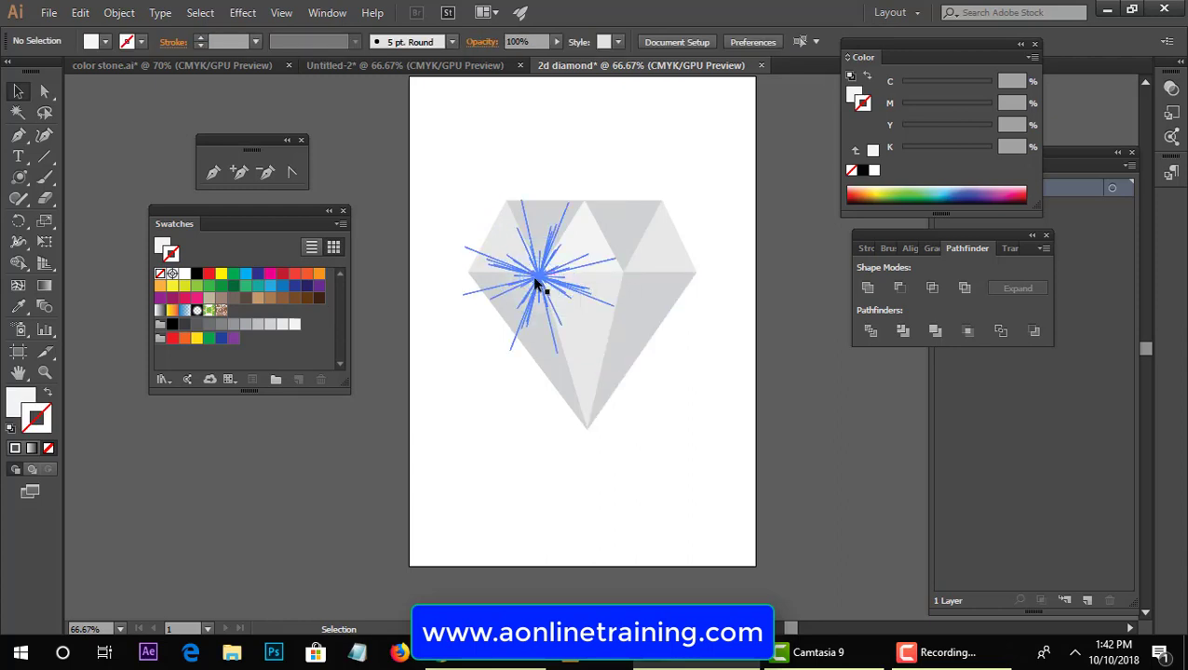
left_click_drag(538, 275, 631, 282)
left_click(725, 428)
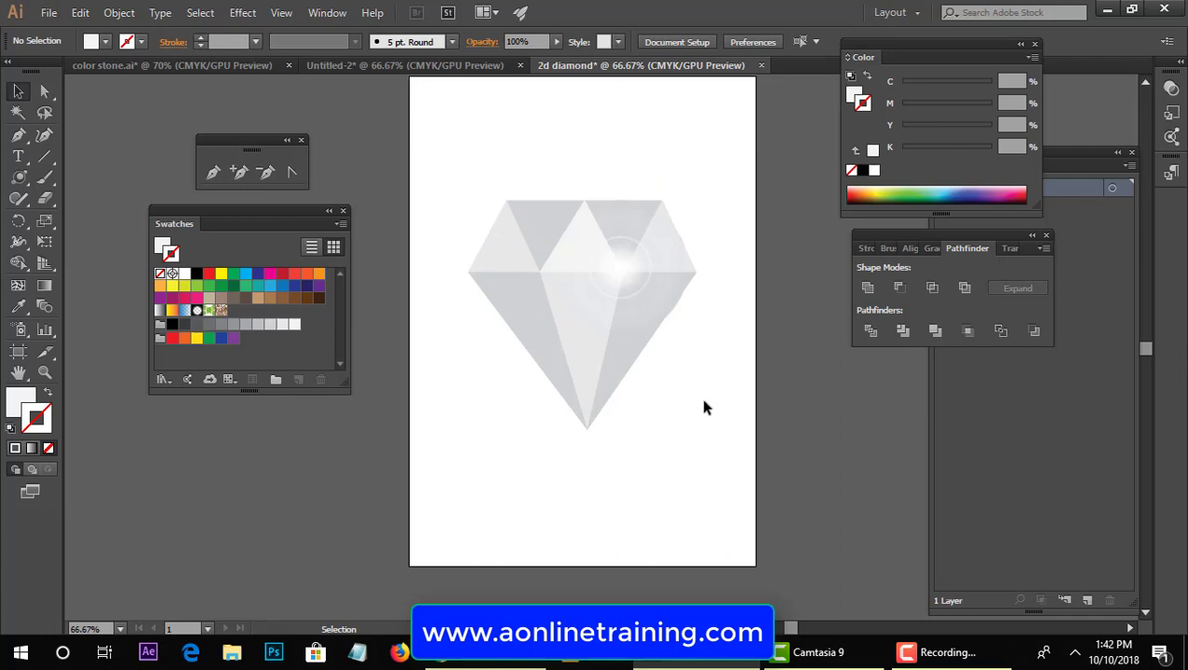
left_click(618, 269)
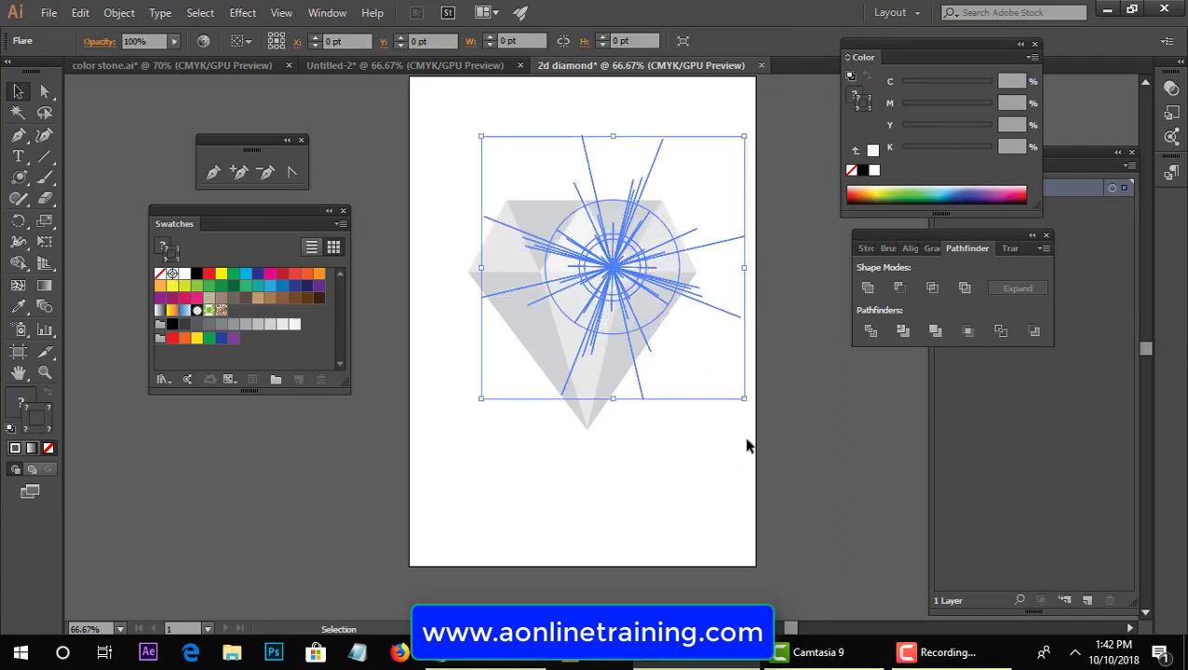
left_click(747, 450)
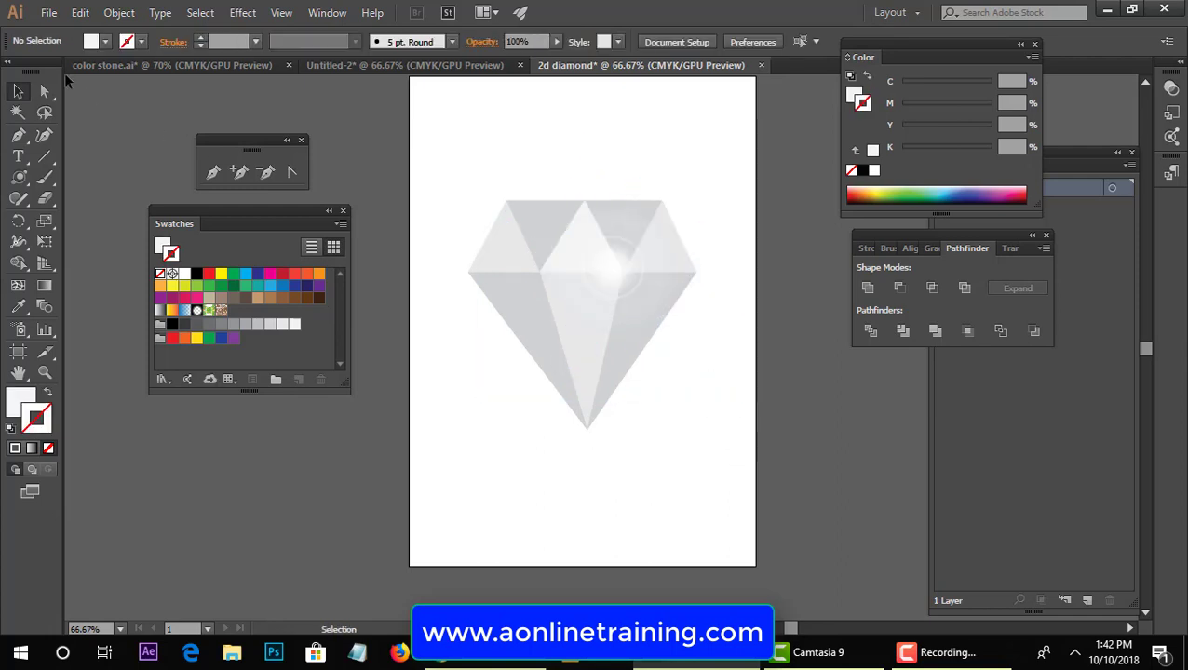
Step: Save the artwork as '2d diamond.ai' in the JEWELLRY ILLUSTRATOR folder with default Illustrator options
left_click(49, 12)
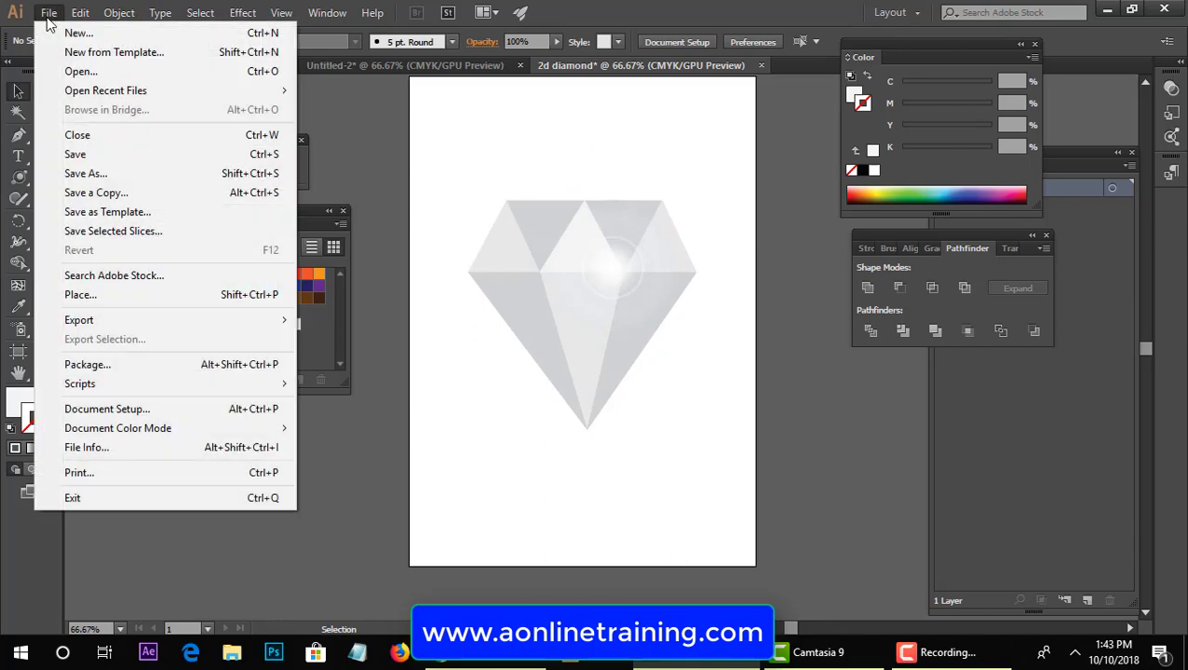
left_click(122, 176)
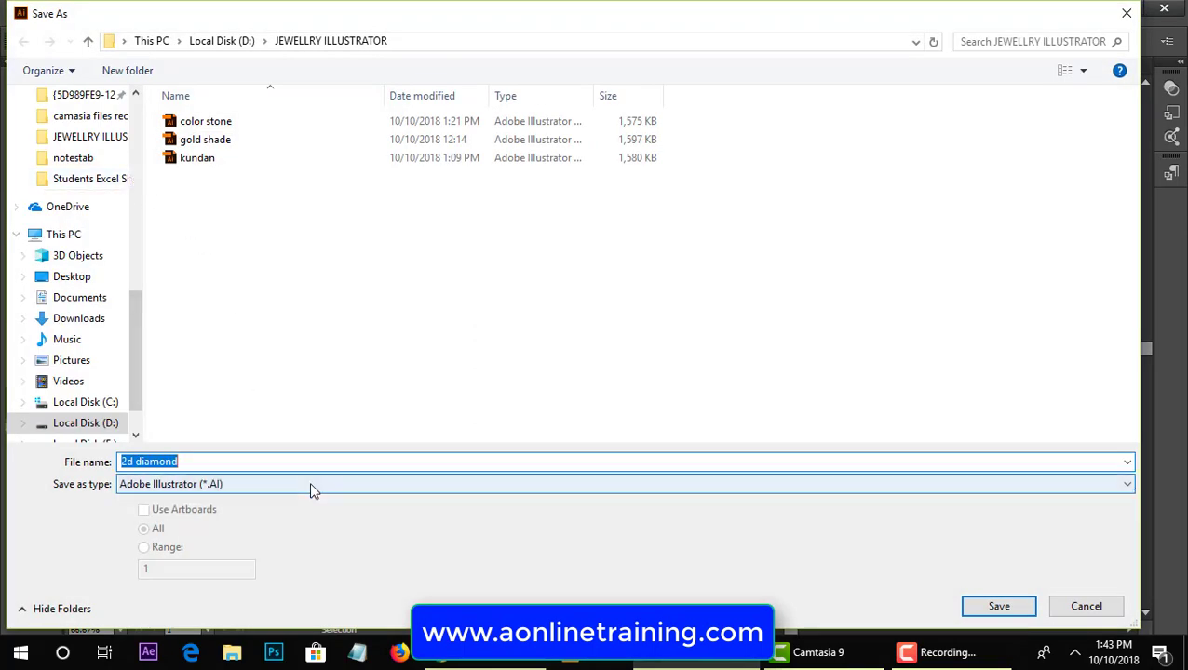
left_click(1001, 605)
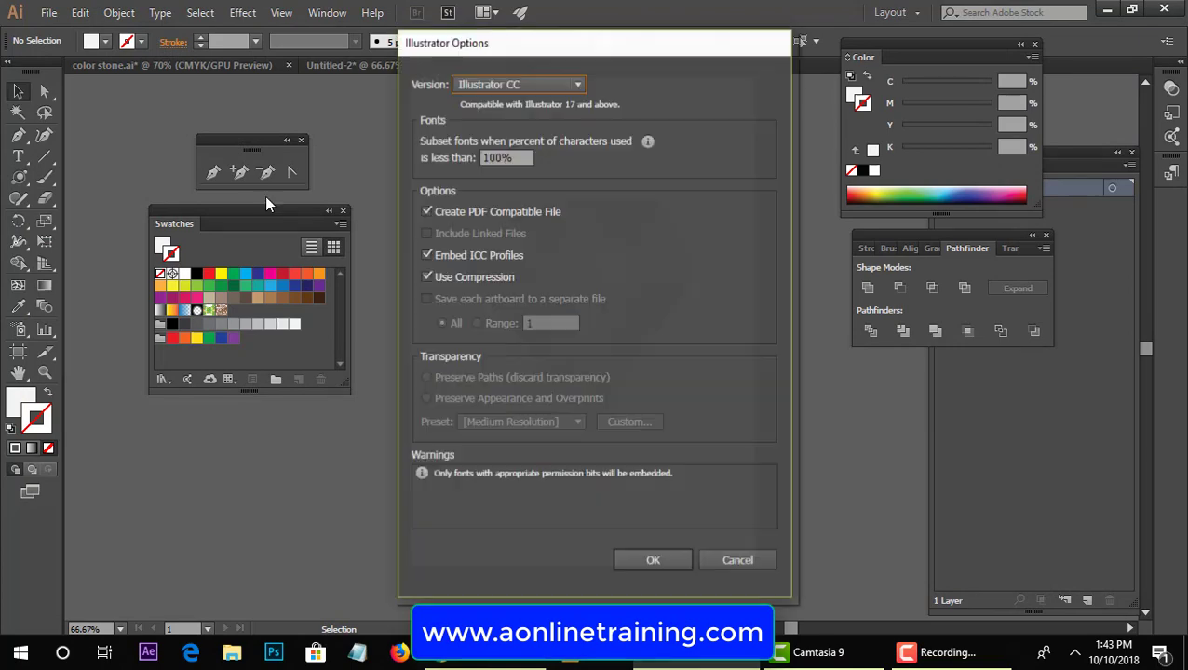
left_click(653, 560)
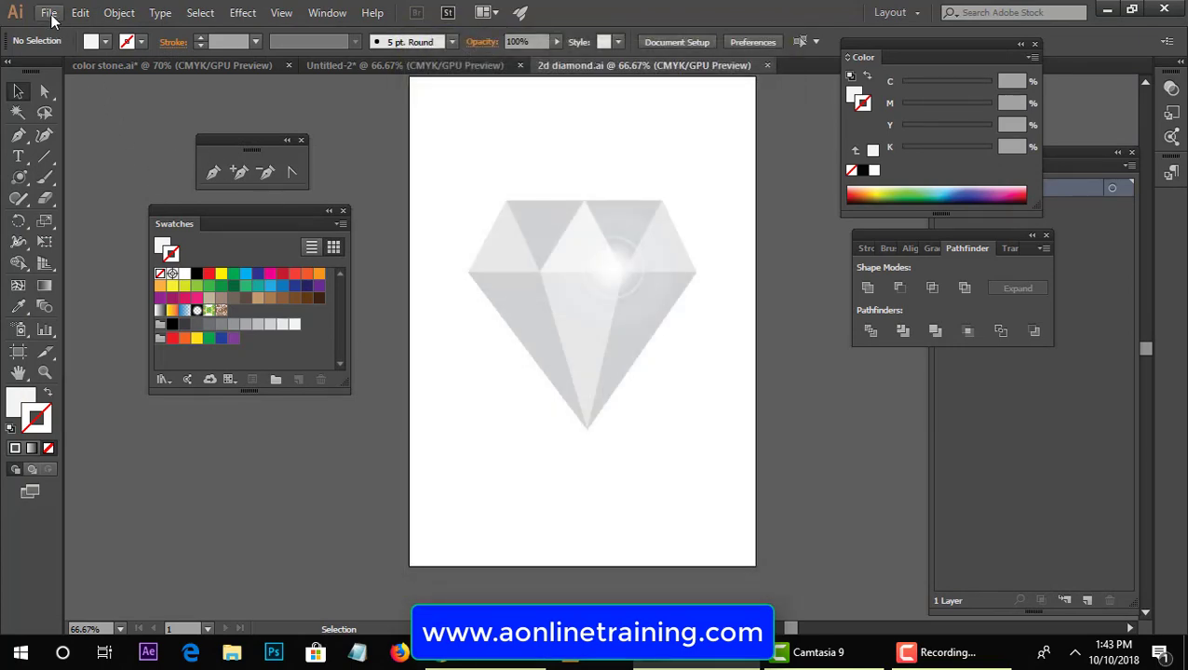
Step: Export the artwork as a JPEG named '2d diamond', confirming the JPEG options
left_click(48, 13)
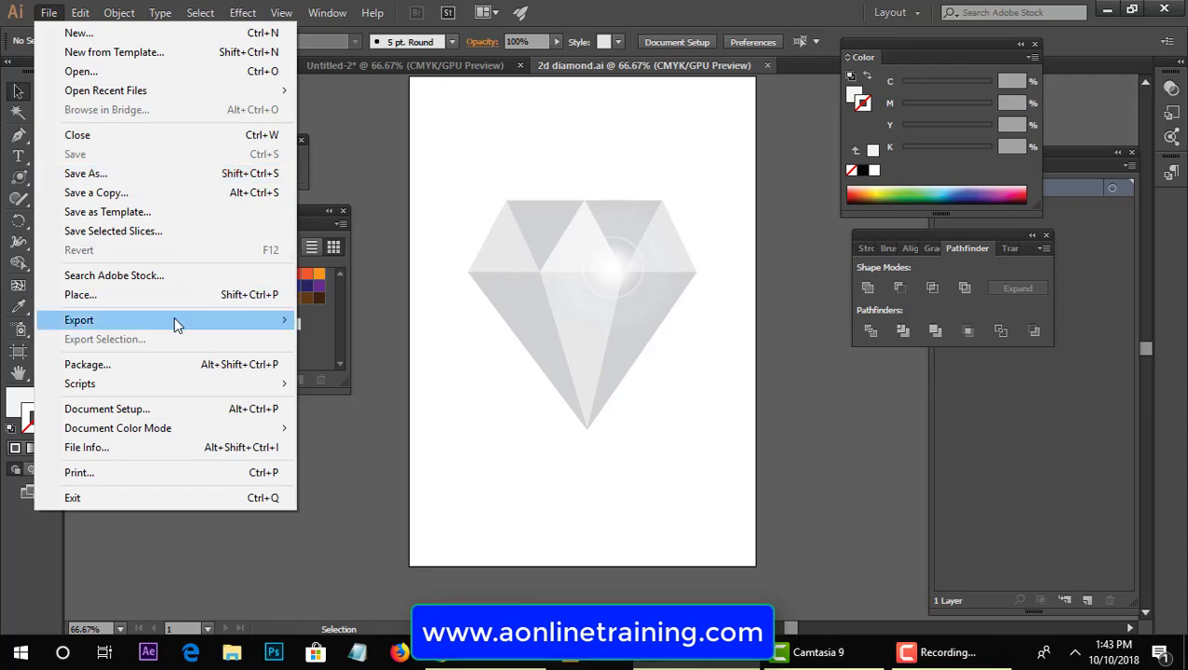
mouse_move(79, 320)
left_click(354, 336)
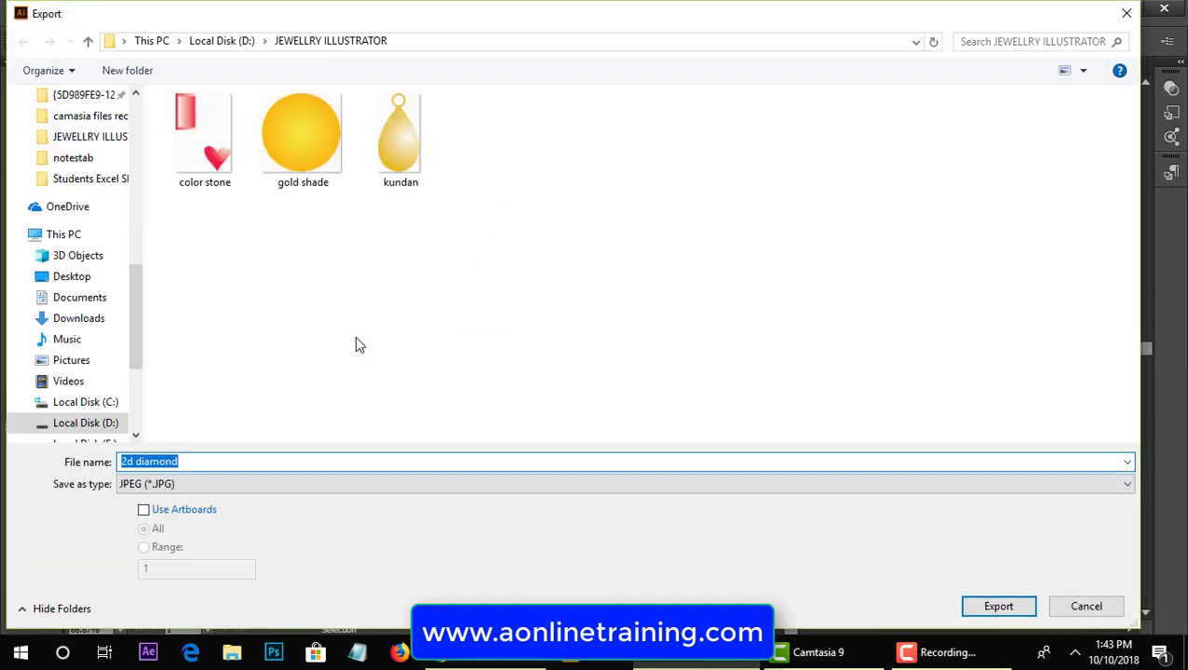
left_click(998, 609)
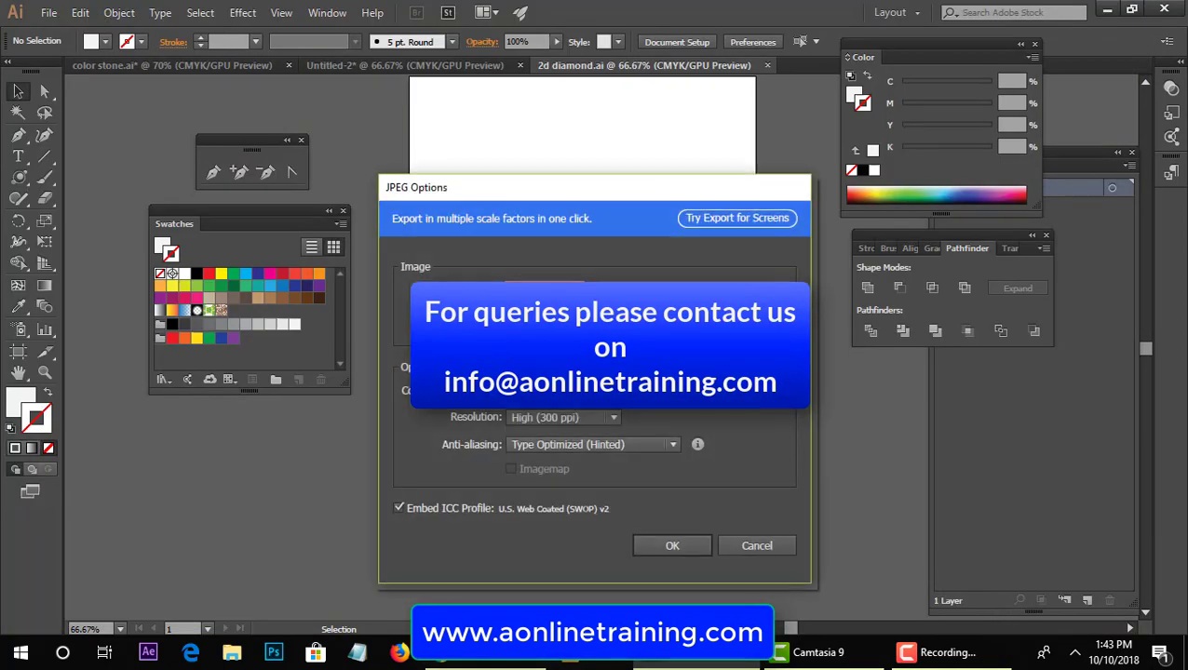
left_click(700, 547)
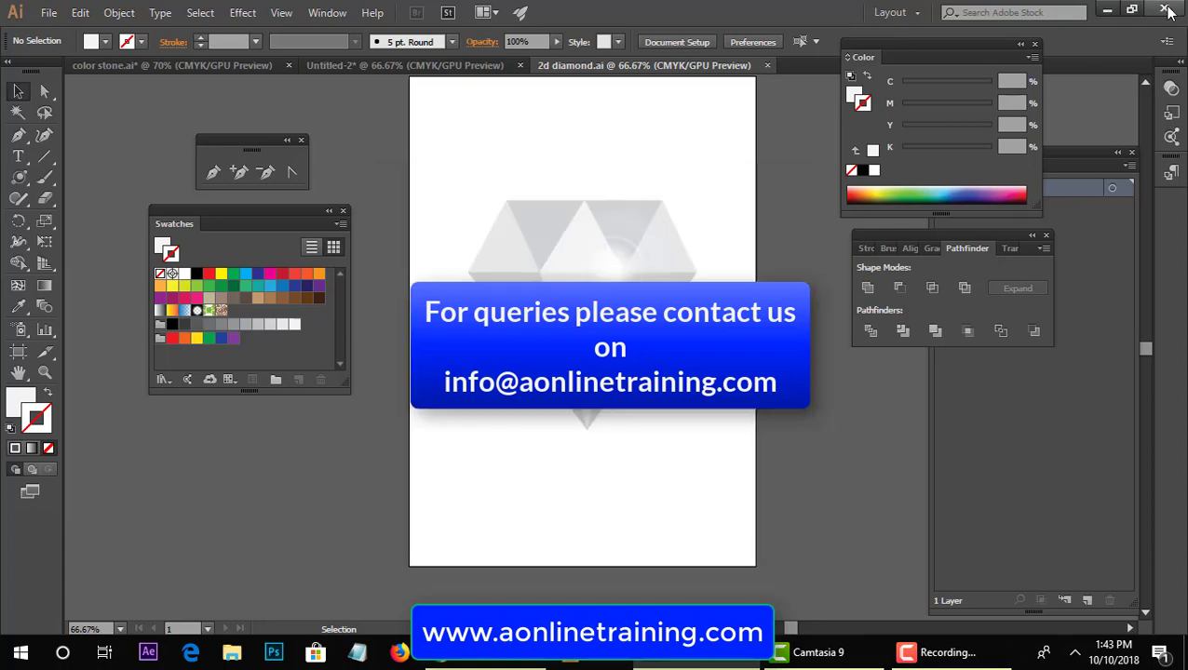
left_click(936, 657)
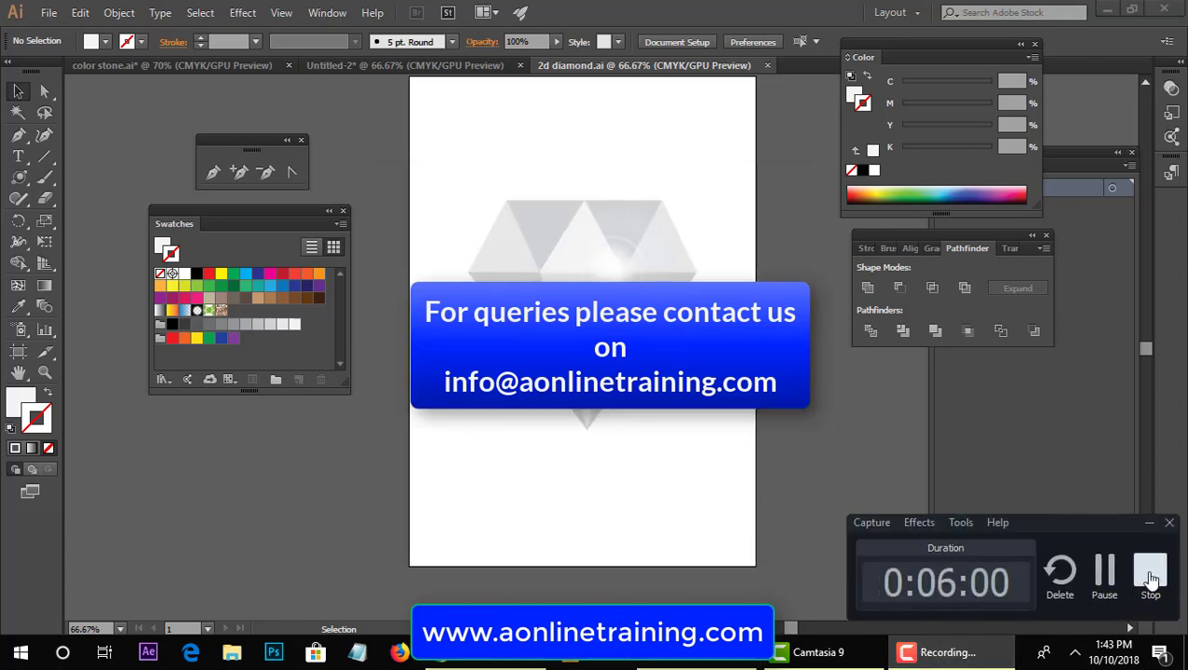